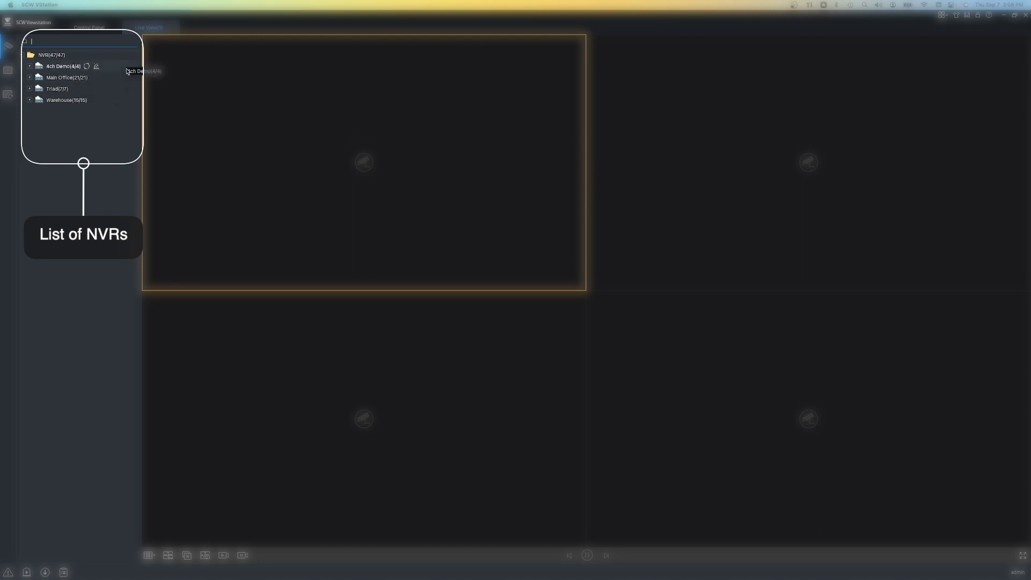
# Switch the live view layout to a single pane, then to the 64-pane grid.
pyautogui.click(149, 556)
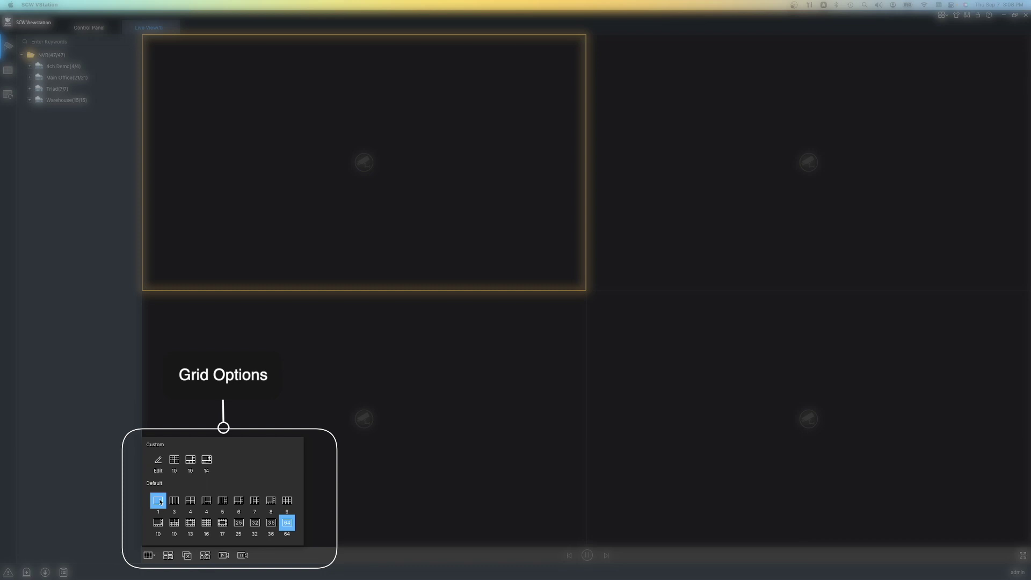
pyautogui.click(159, 501)
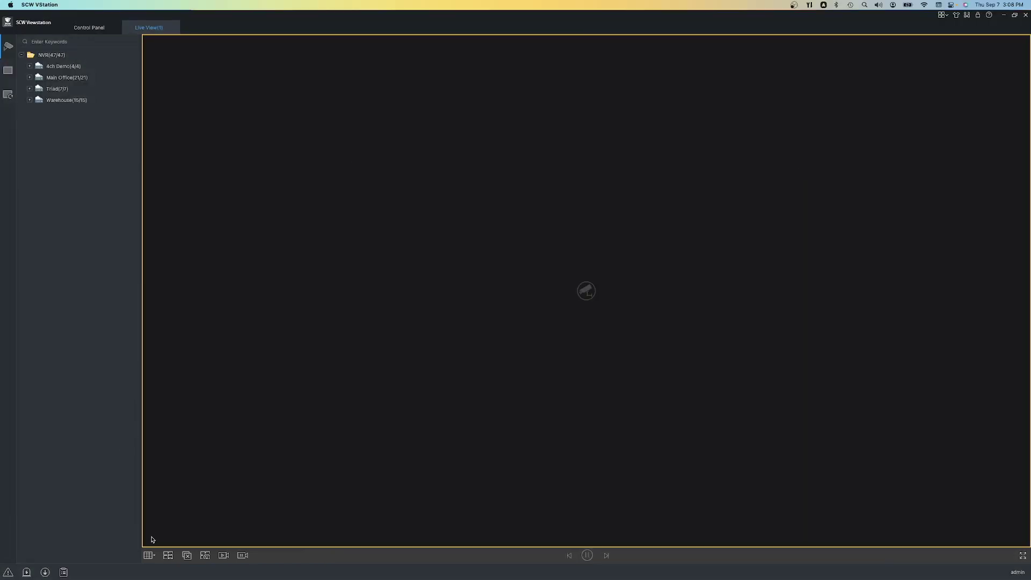
pyautogui.click(149, 555)
pyautogui.click(288, 524)
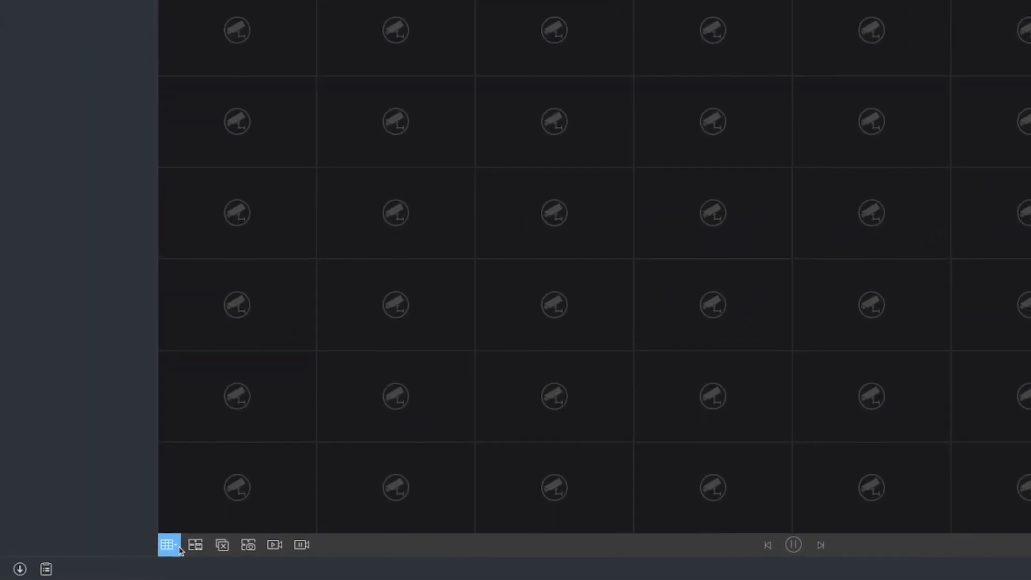
pyautogui.click(169, 546)
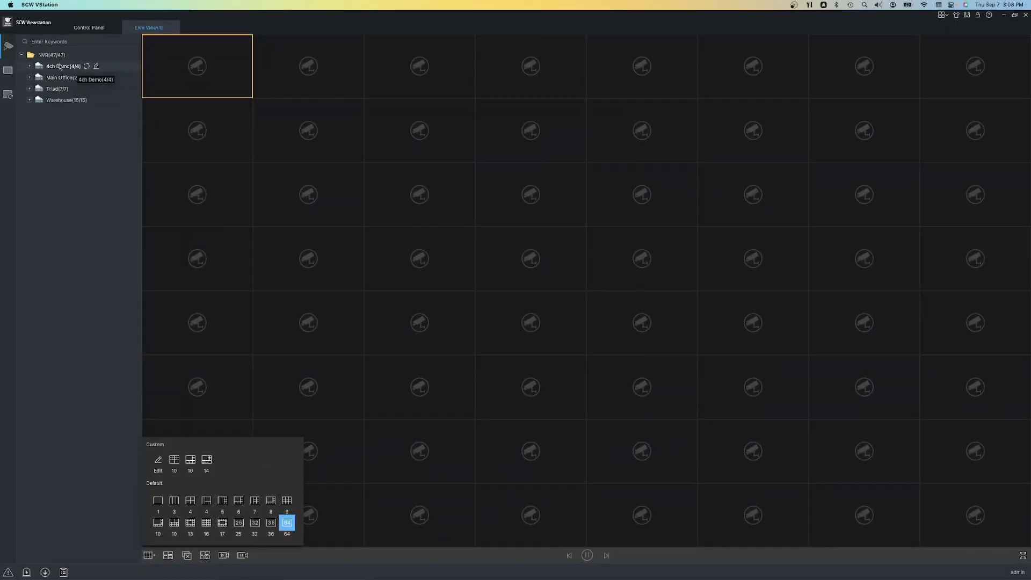
# Load the 4ch Demo, Main Office, Triad, Warehouse and all NVR(47/47) cameras into the grid.
pyautogui.click(59, 66)
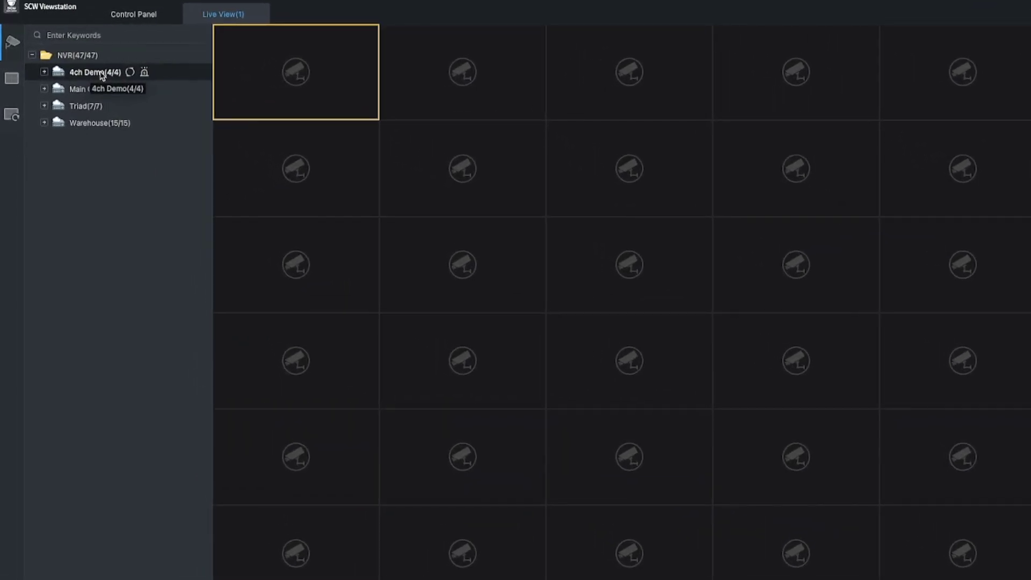
pyautogui.doubleClick(95, 72)
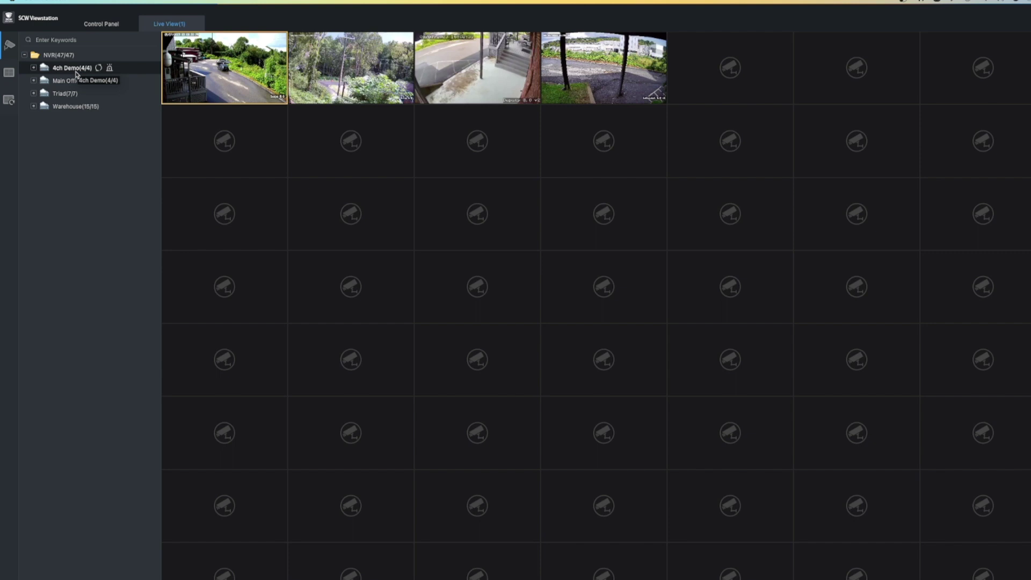
pyautogui.doubleClick(69, 80)
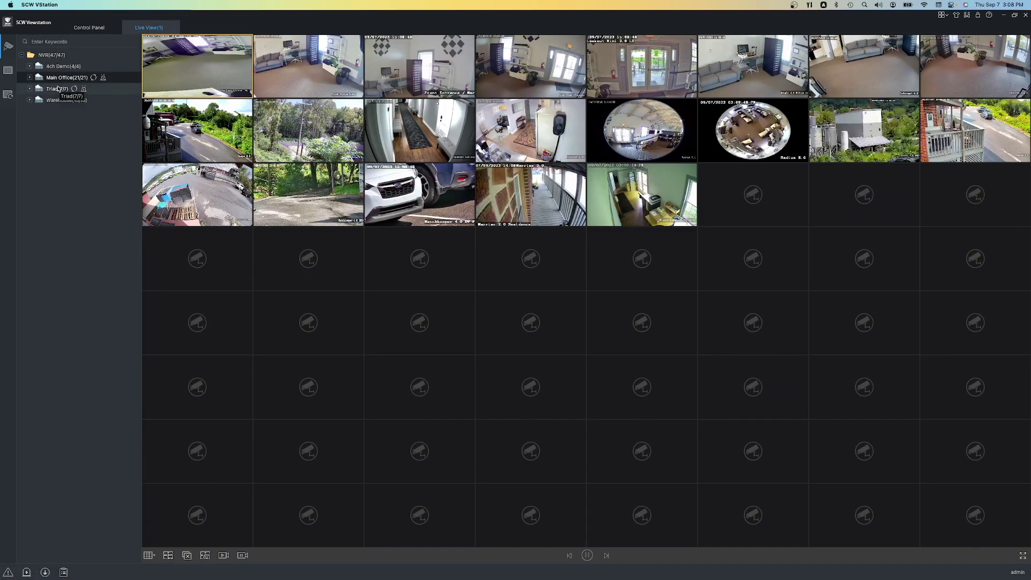
pyautogui.doubleClick(60, 88)
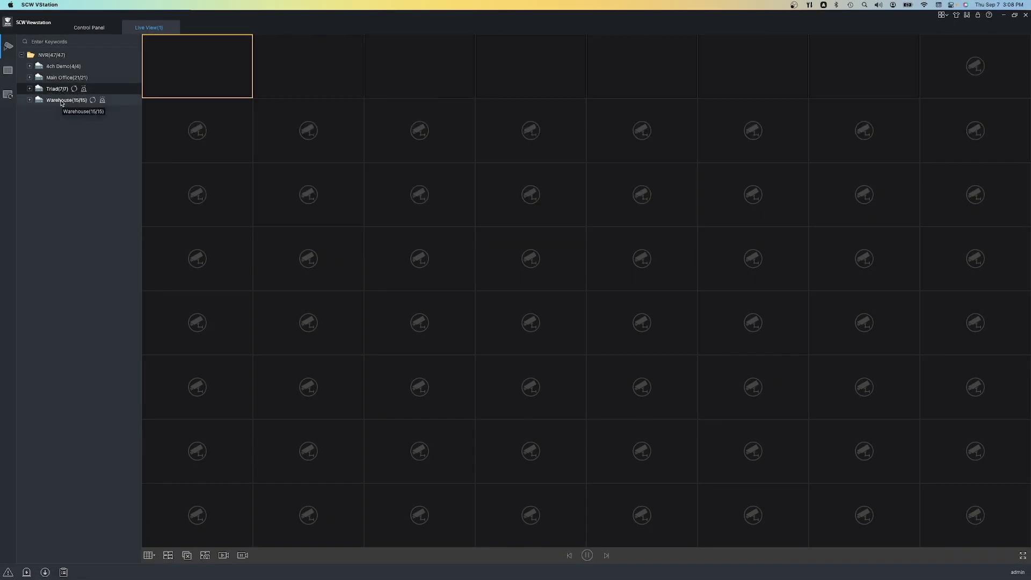
pyautogui.doubleClick(61, 100)
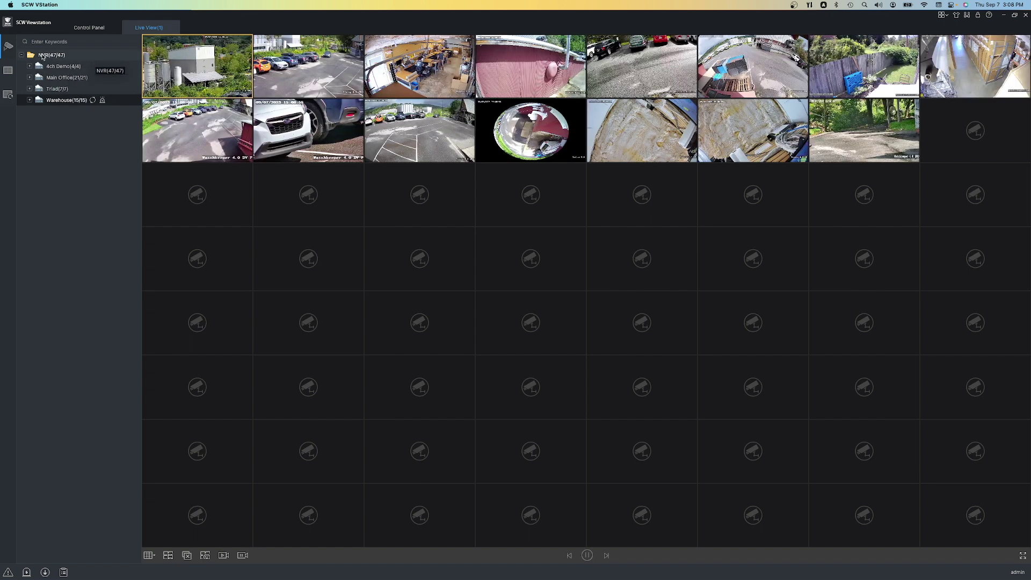
pyautogui.doubleClick(62, 56)
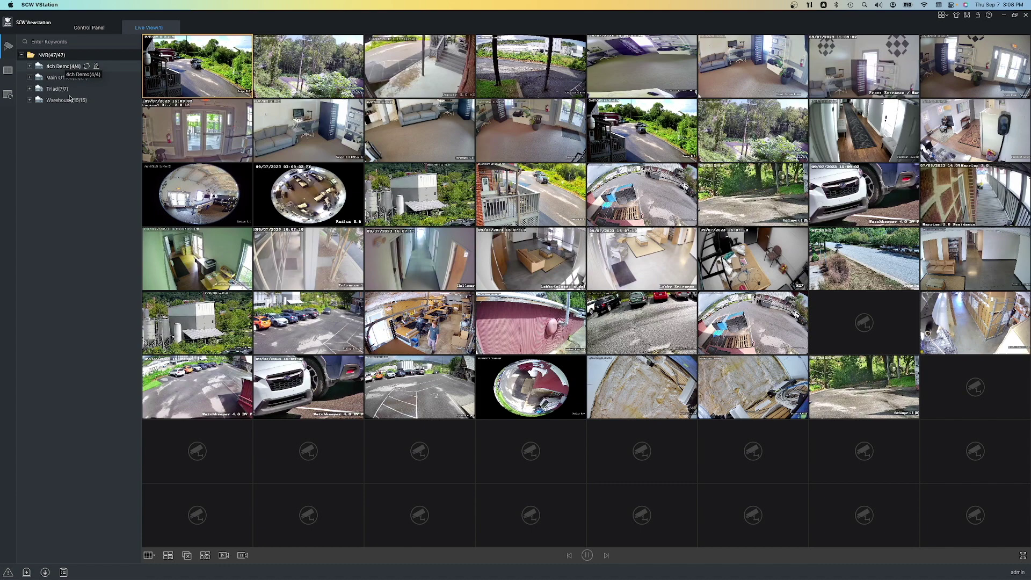
pyautogui.moveTo(570, 242)
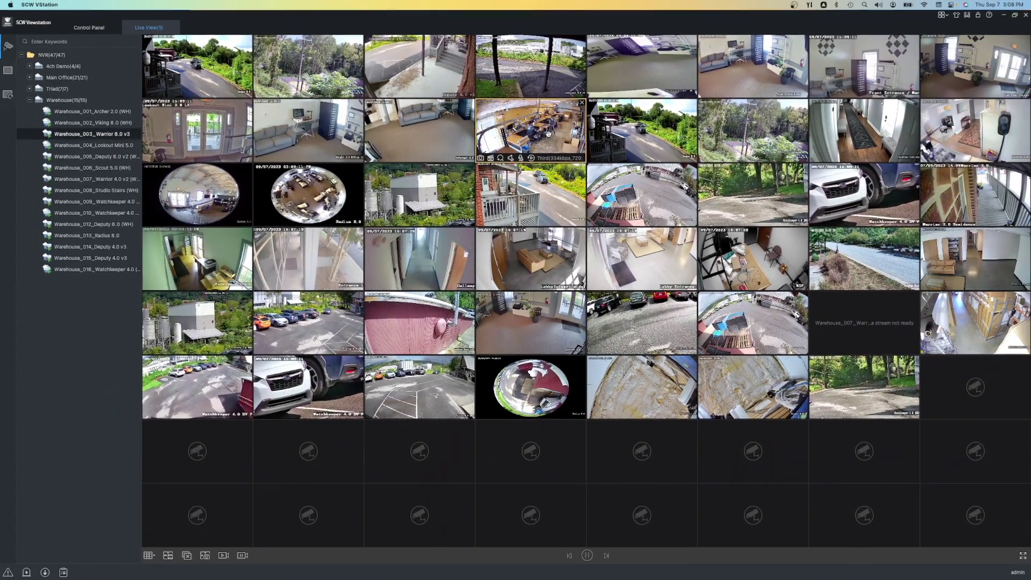
pyautogui.doubleClick(541, 137)
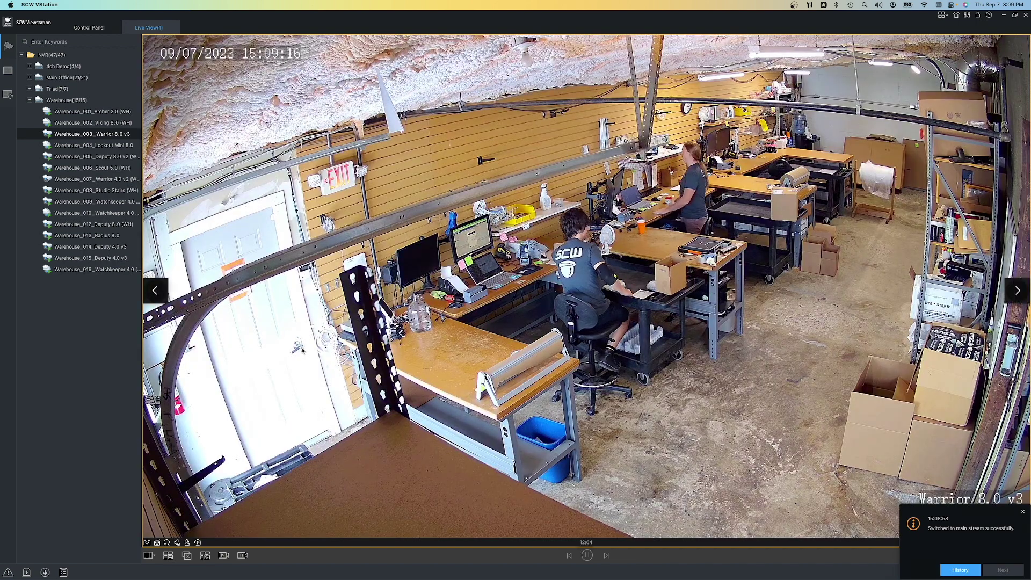
pyautogui.doubleClick(561, 155)
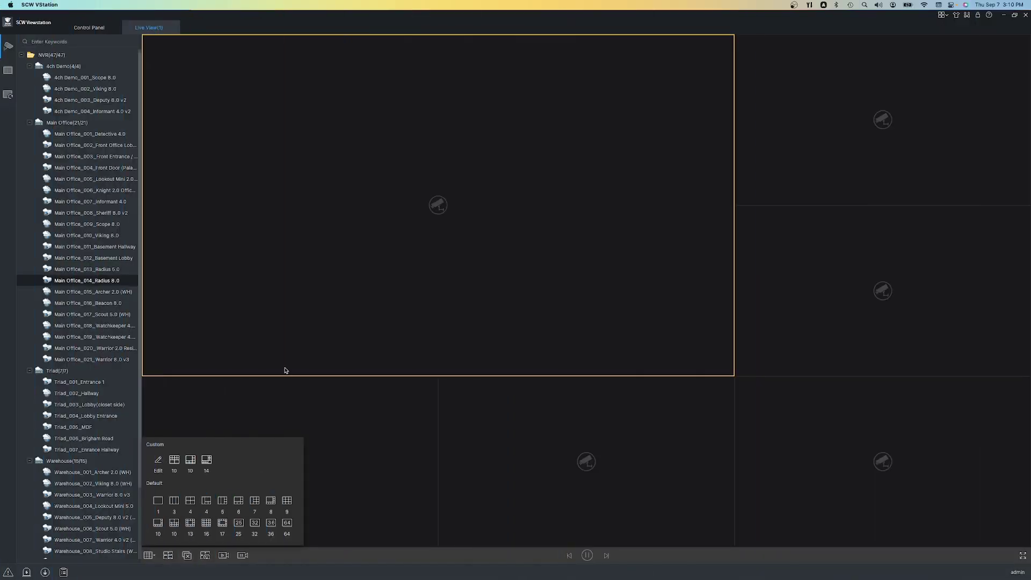
# Add the Triad Lobby (closet side) and Triad Lobby Entrance cameras from the 'lob' search.
pyautogui.click(374, 184)
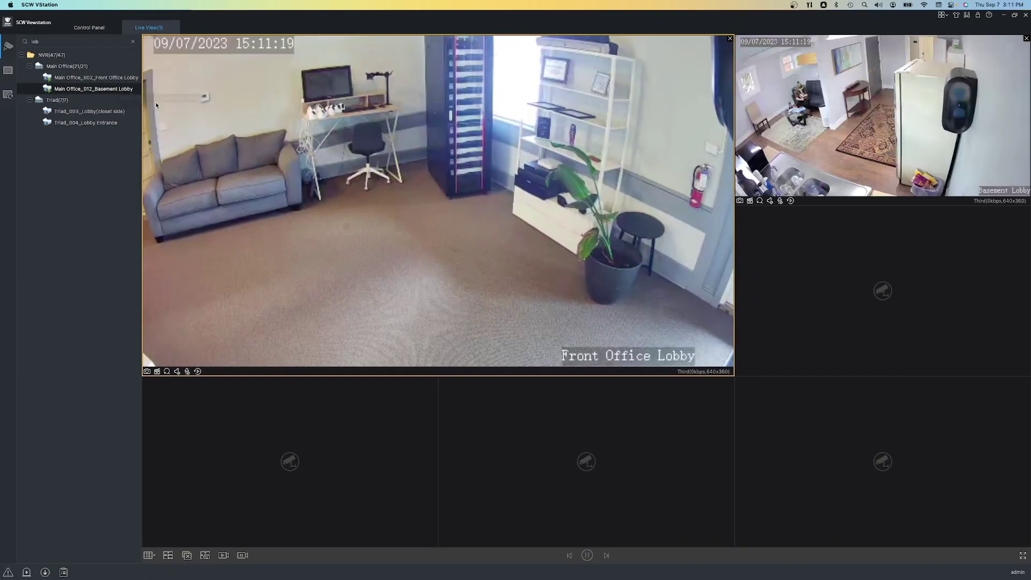
pyautogui.doubleClick(89, 112)
pyautogui.doubleClick(86, 123)
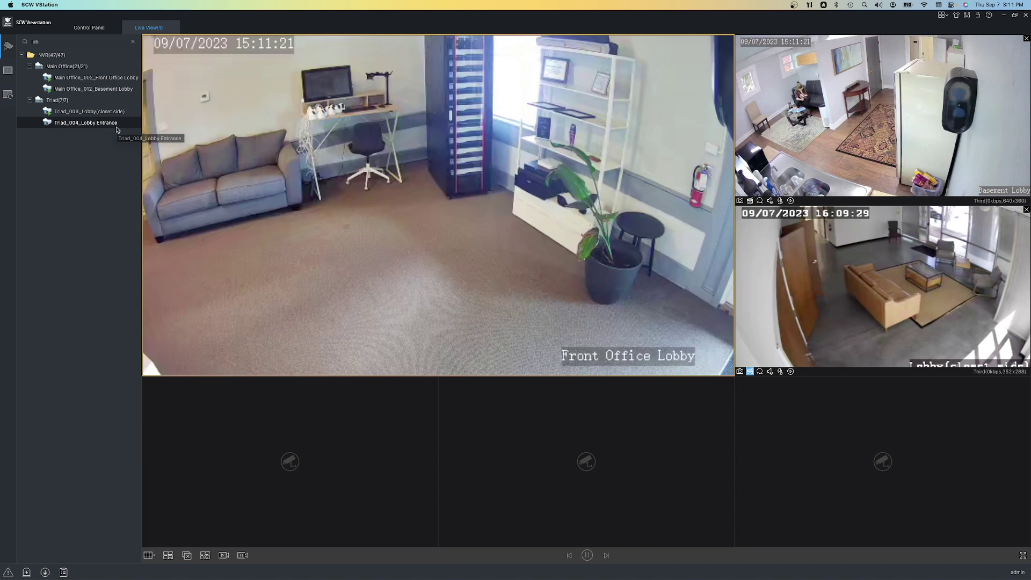
pyautogui.click(129, 43)
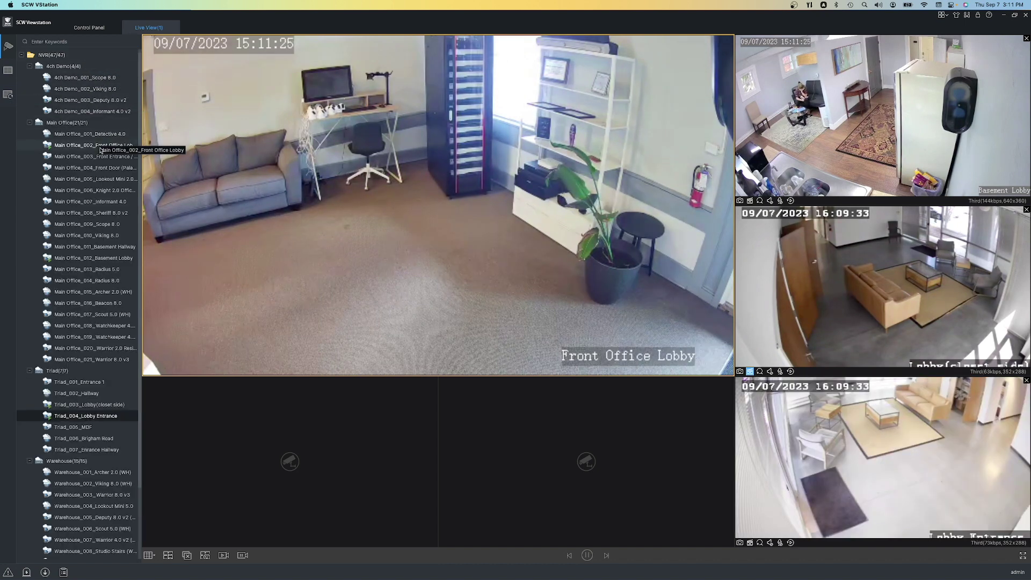
# Fill the remaining panes with the Front Door and Radius 8.0 feeds.
pyautogui.doubleClick(93, 167)
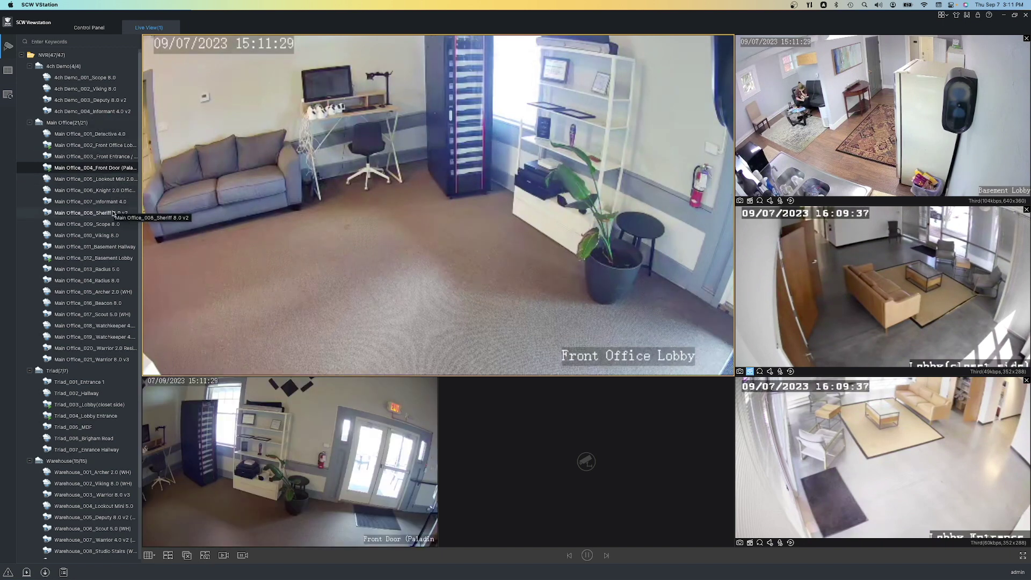
pyautogui.click(119, 281)
pyautogui.moveTo(521, 476); pyautogui.dragTo(521, 476)
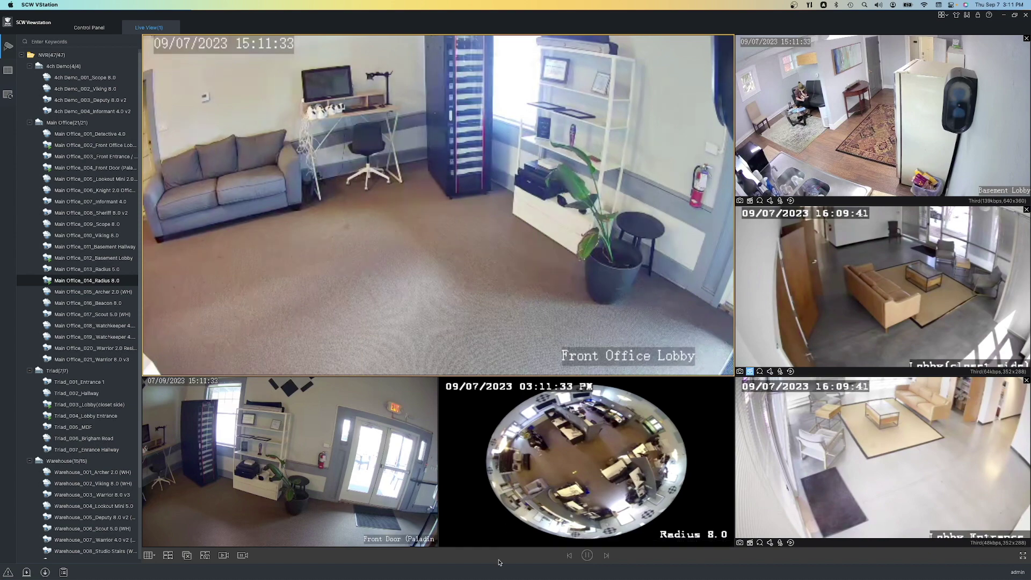
pyautogui.moveTo(585, 461)
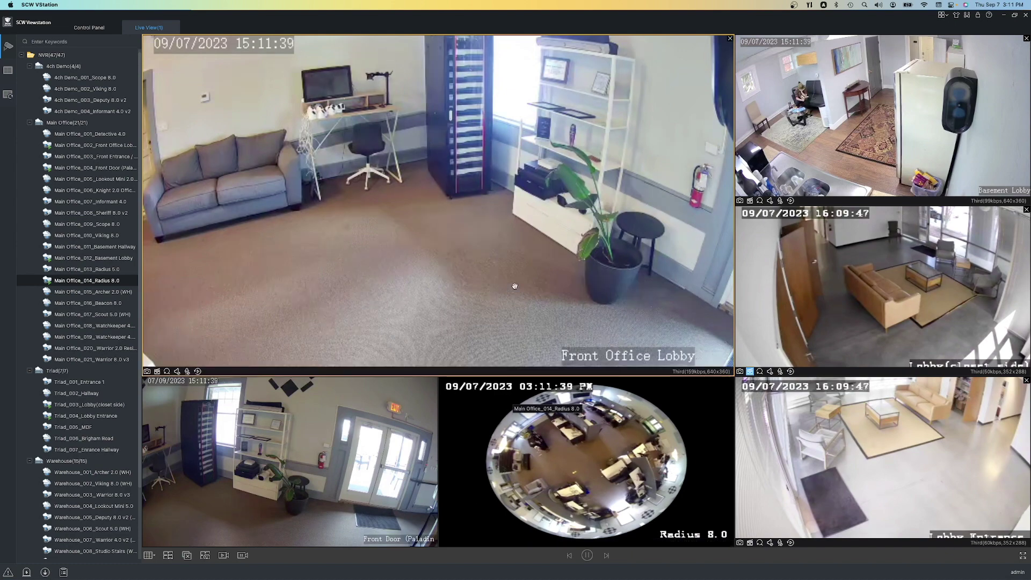
# Put the Front Office Lobby feed on sub stream and save the layout as view 'Lobby'.
pyautogui.rightClick(495, 228)
pyautogui.moveTo(530, 335)
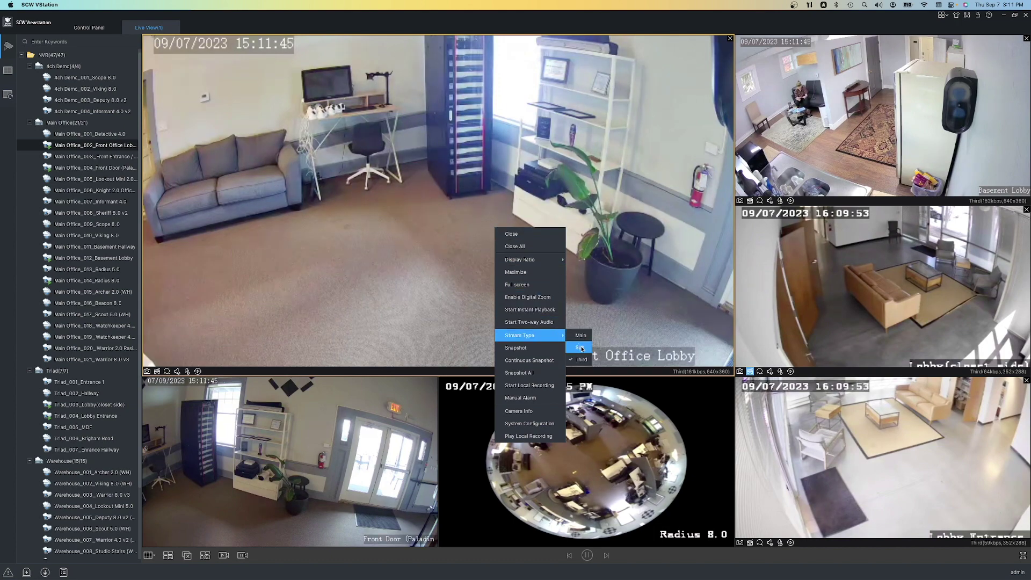
pyautogui.click(580, 347)
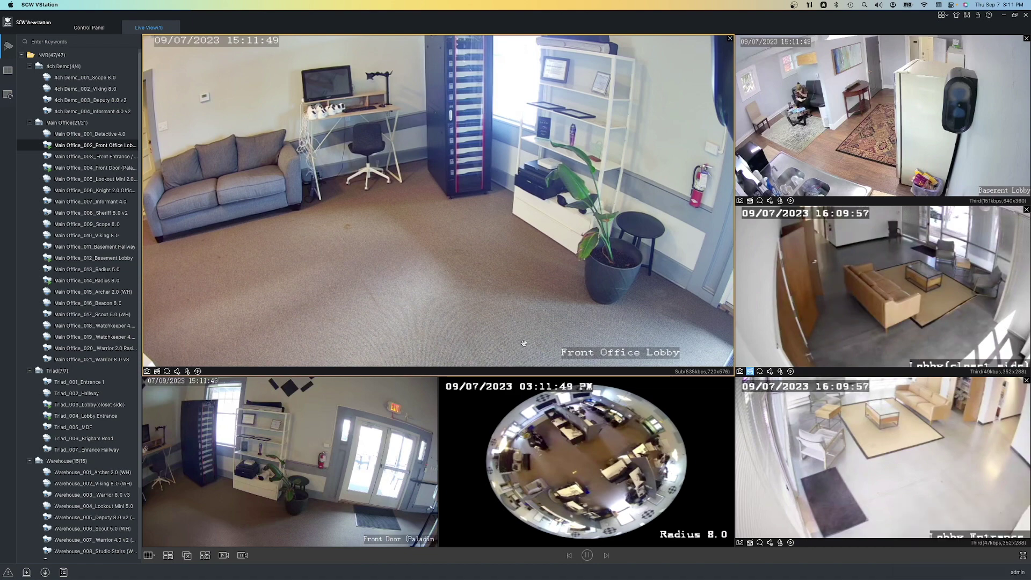
pyautogui.moveTo(262, 491)
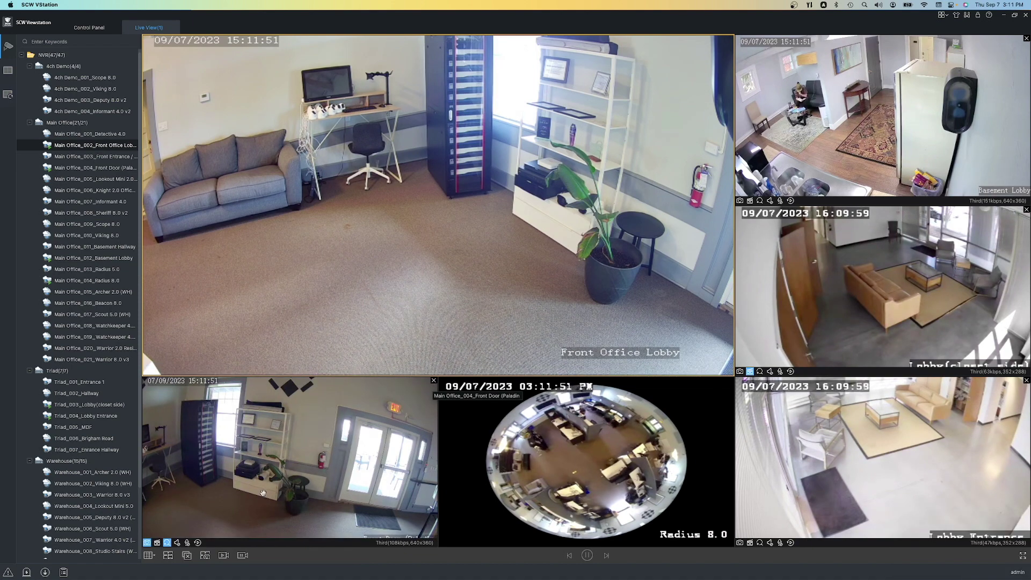
pyautogui.click(185, 555)
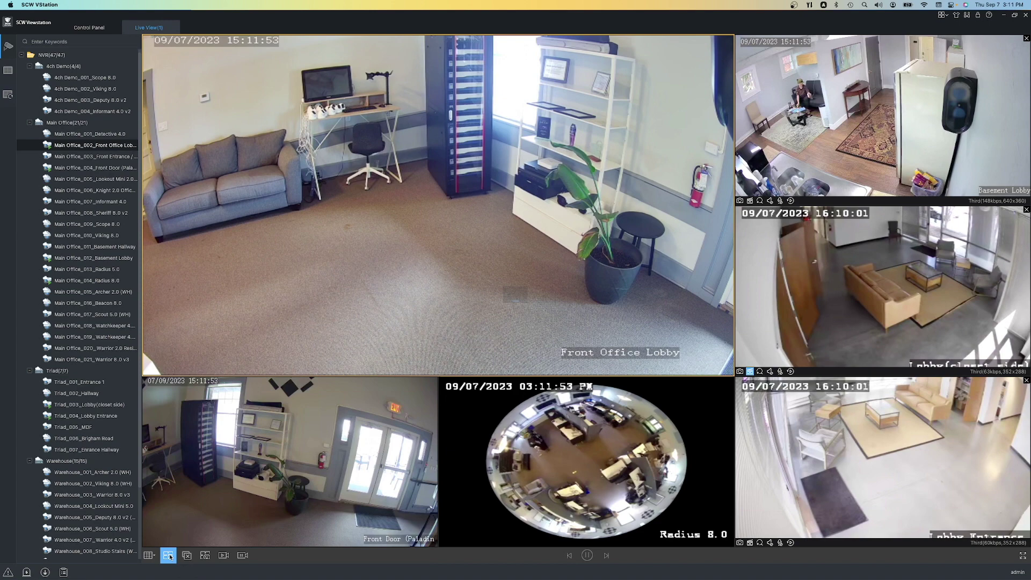
pyautogui.click(518, 303)
pyautogui.write('Lobby')
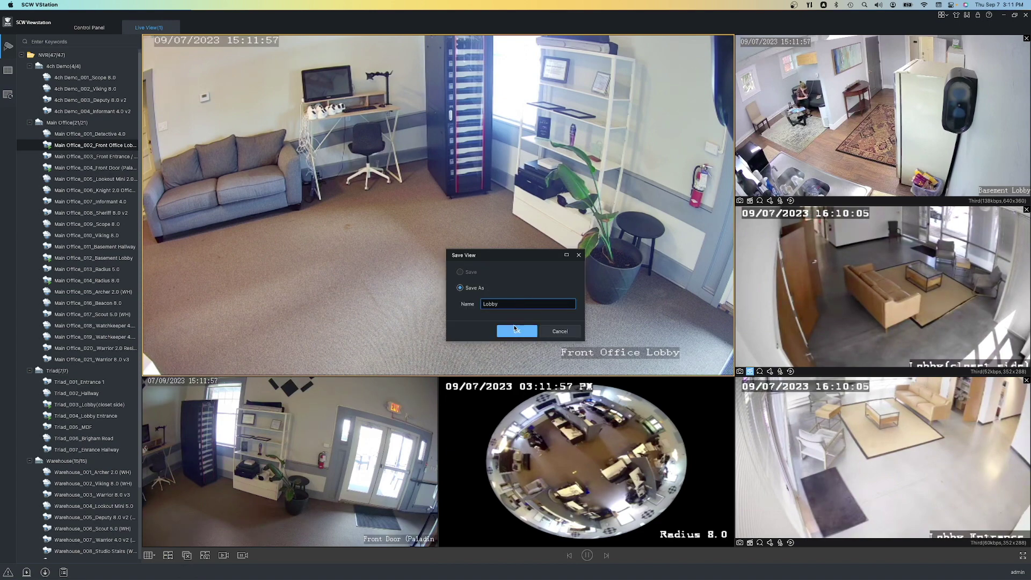
pyautogui.click(516, 331)
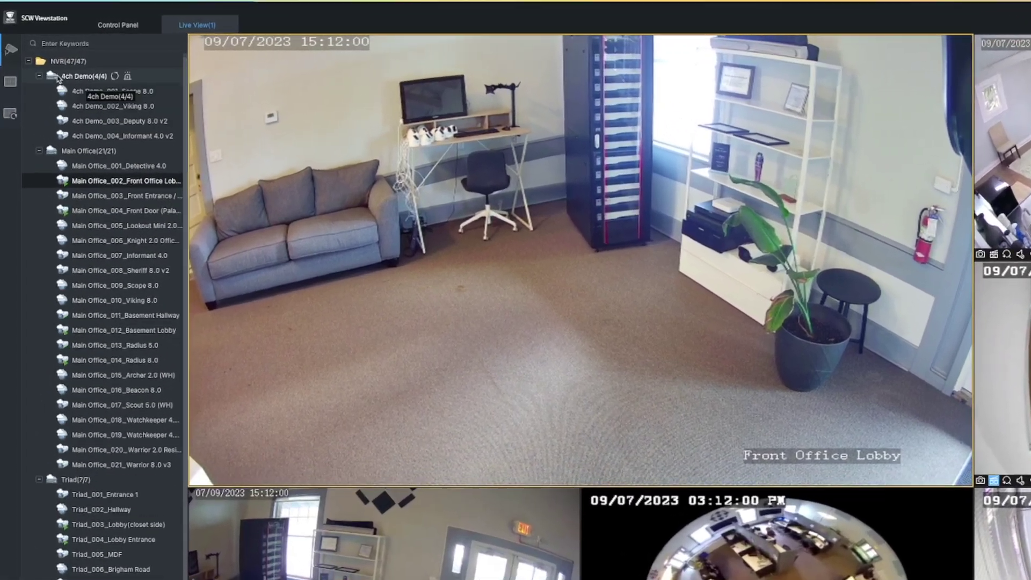
pyautogui.click(8, 71)
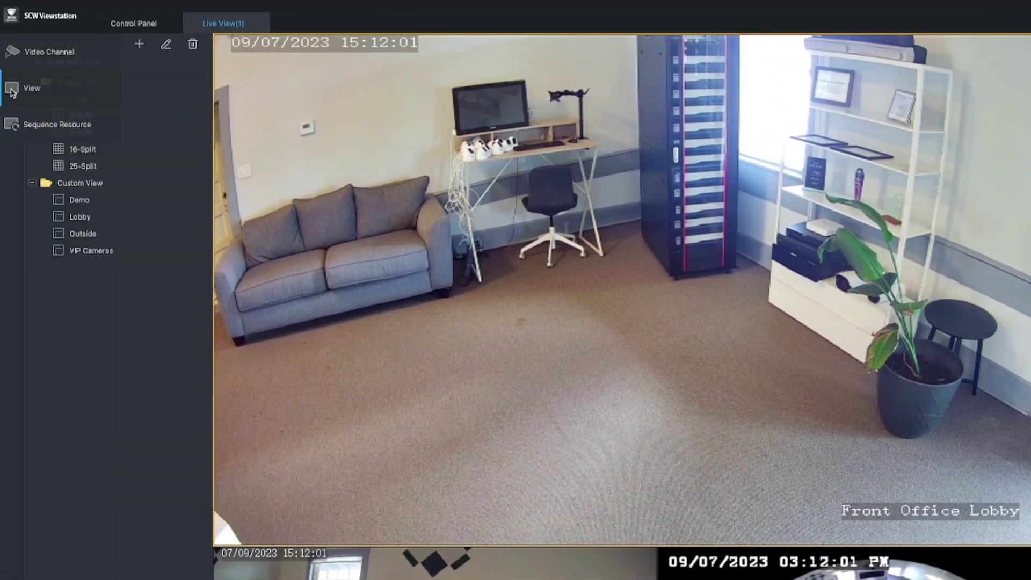
pyautogui.moveTo(57, 174)
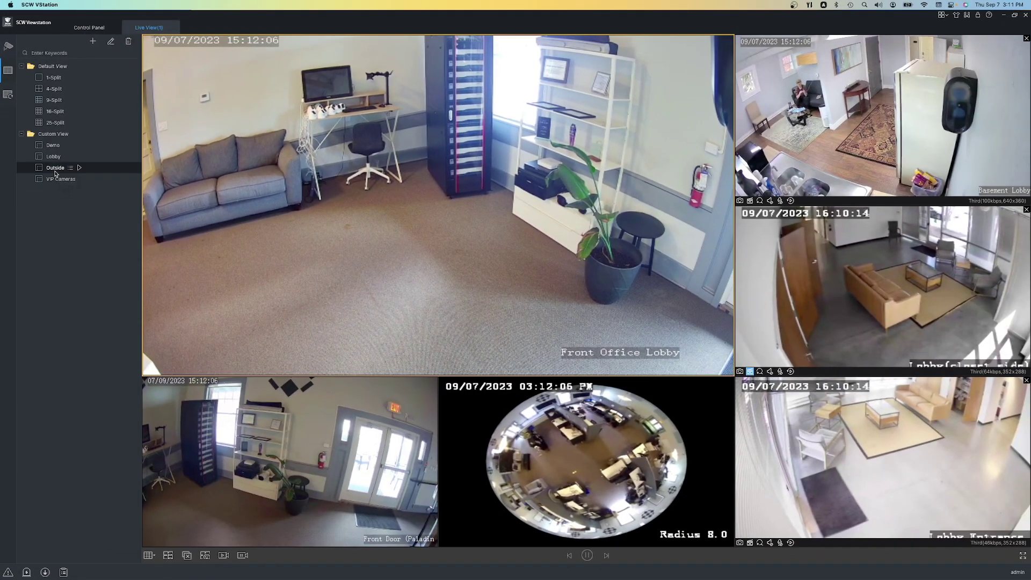
pyautogui.doubleClick(55, 168)
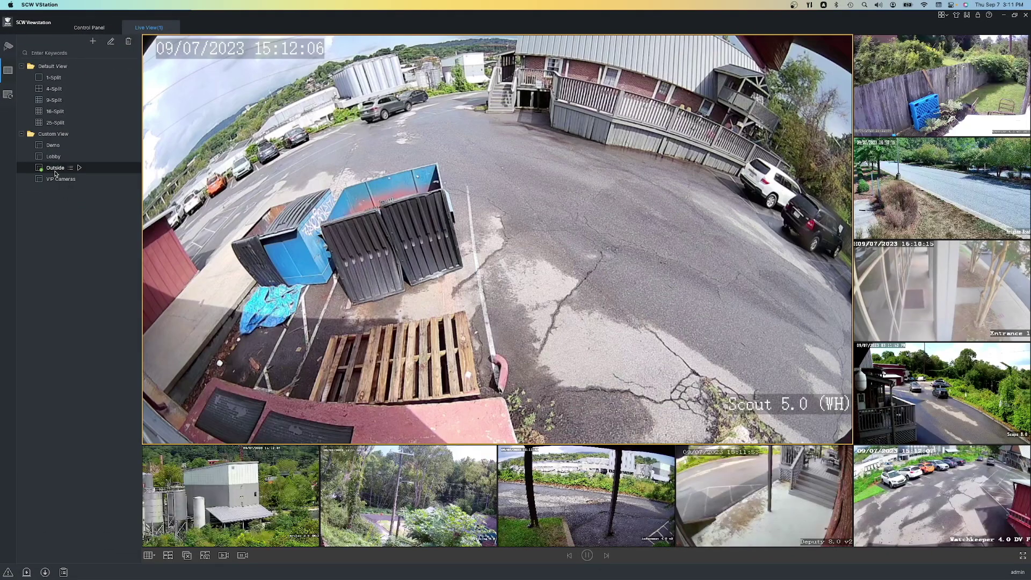
pyautogui.doubleClick(56, 179)
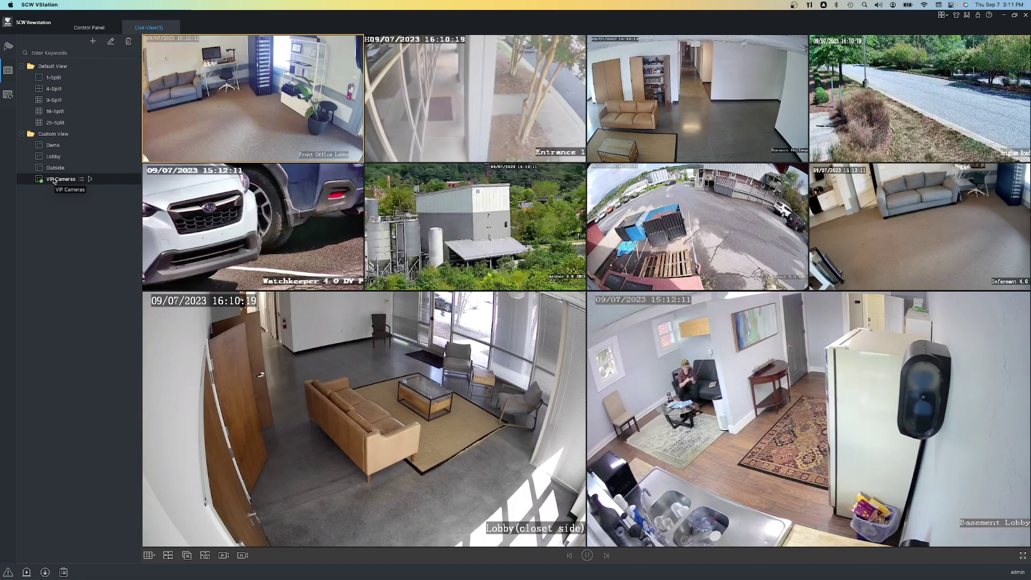
pyautogui.doubleClick(54, 157)
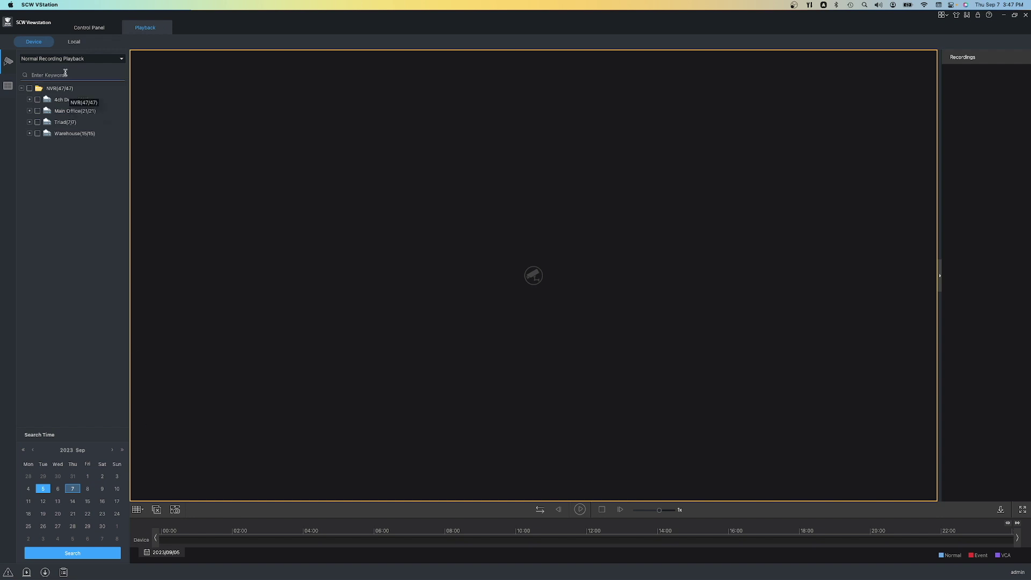
# Search 5 September 2023 recordings for the Main Office_021_Warrior 8.0 v3 camera.
pyautogui.click(30, 111)
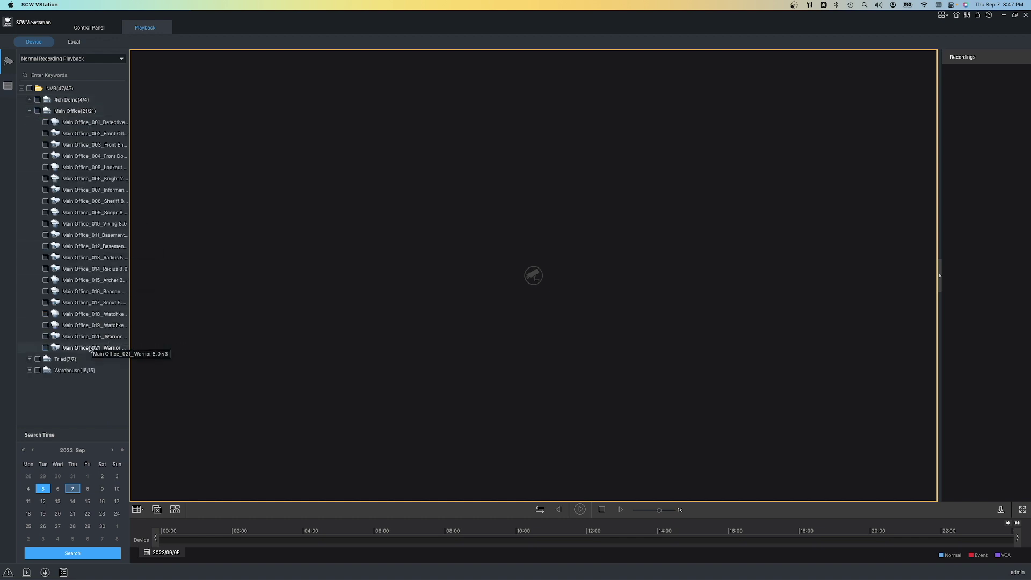
pyautogui.click(47, 349)
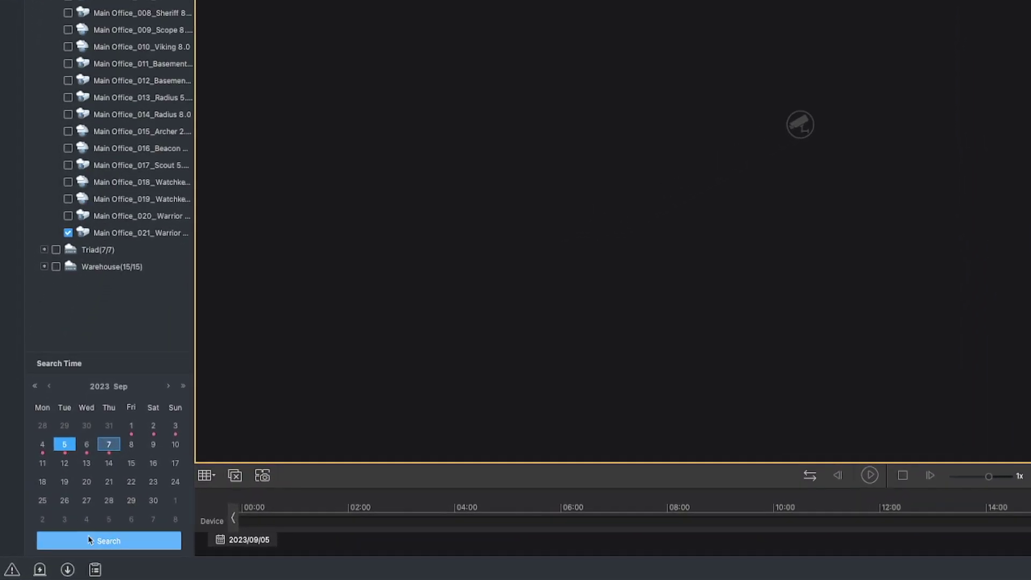
pyautogui.click(94, 542)
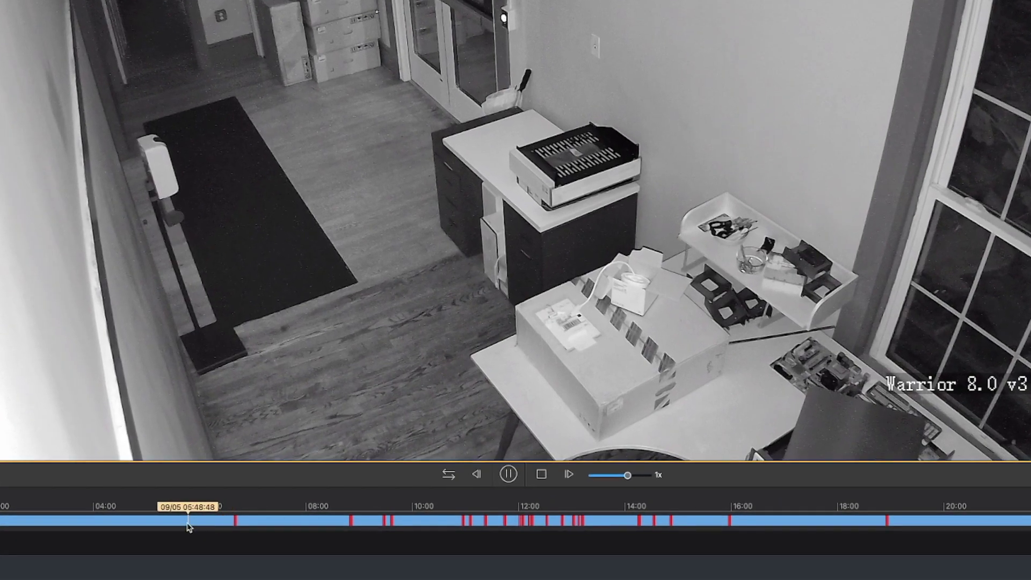
# Scrub the timeline from early morning to midday, then zoom it to half-hour spacing.
pyautogui.click(188, 519)
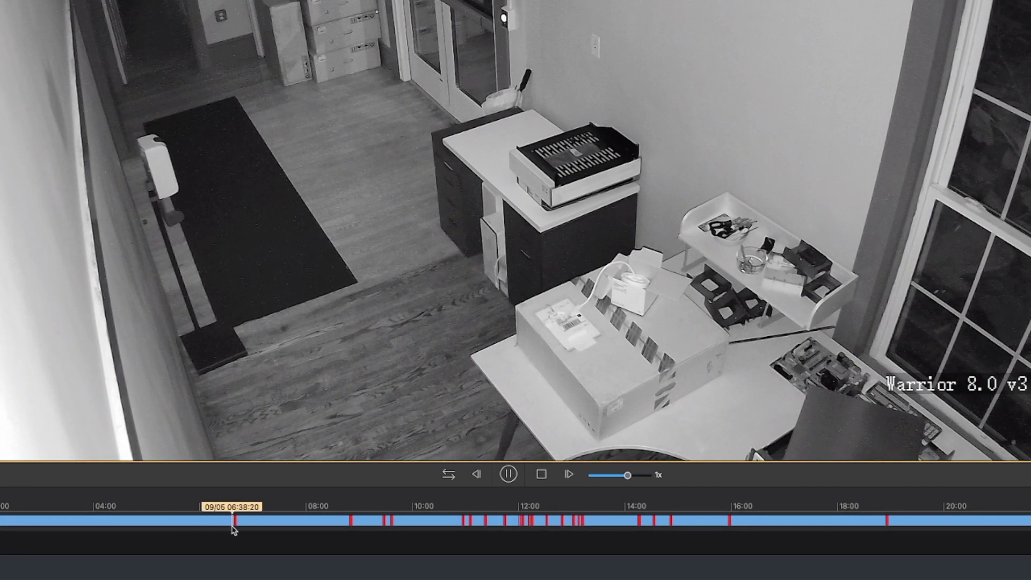
pyautogui.click(260, 524)
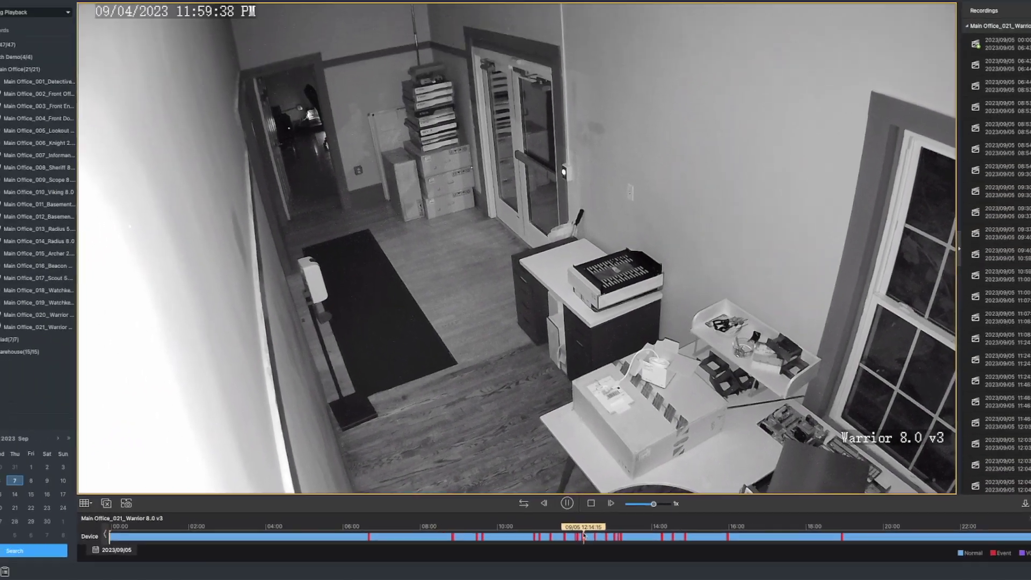
pyautogui.click(615, 547)
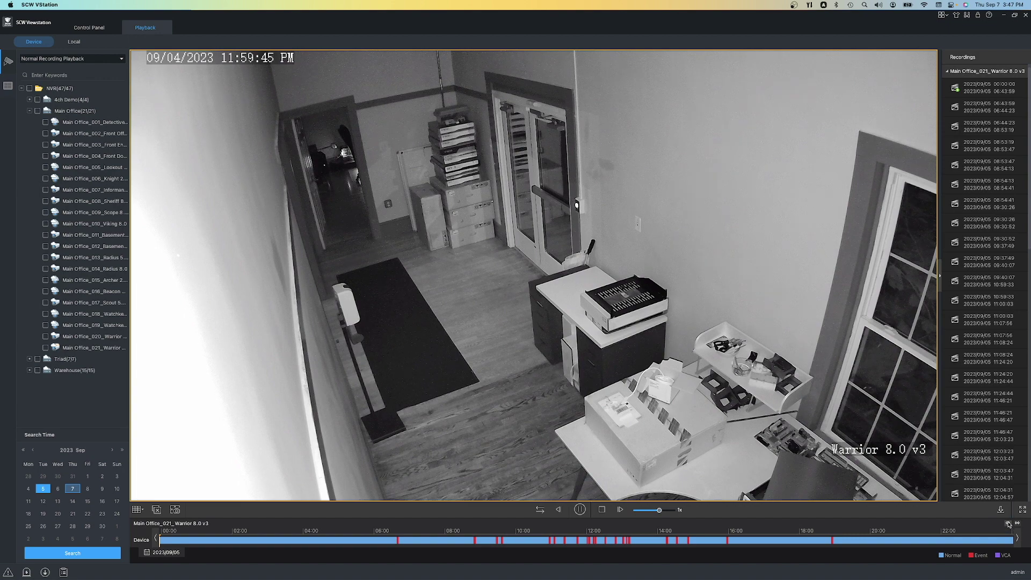
pyautogui.click(1010, 523)
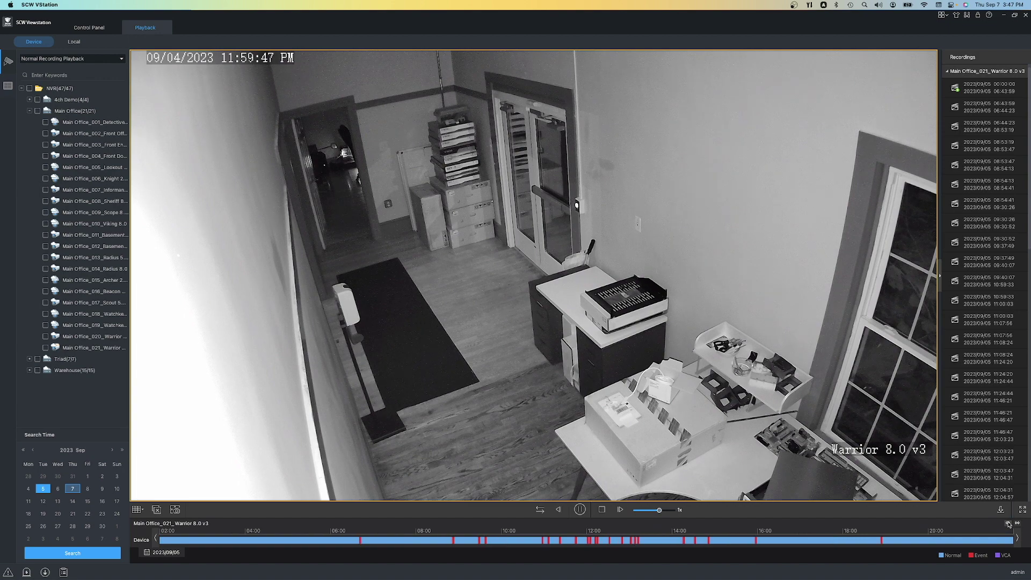
pyautogui.click(1010, 524)
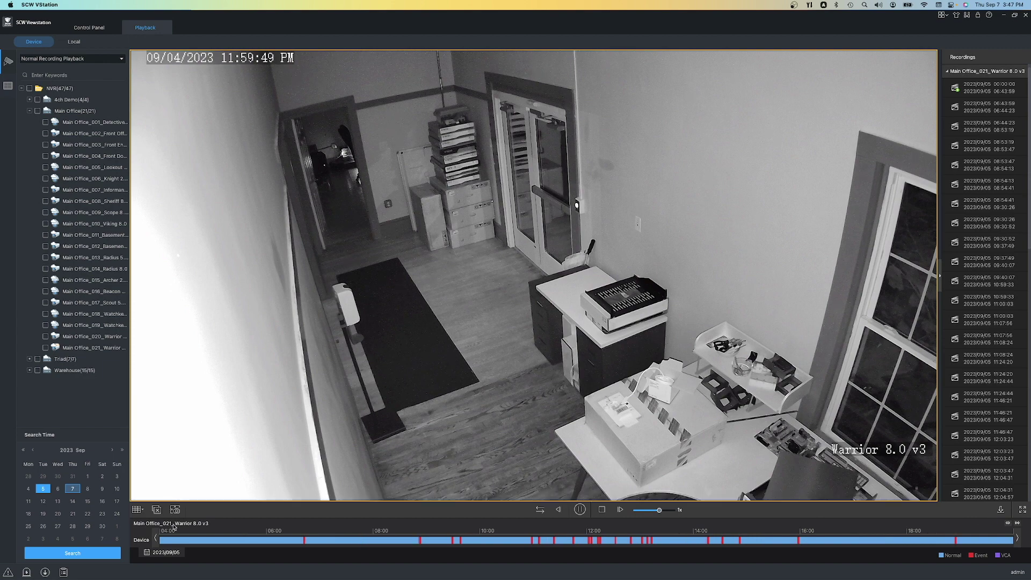
pyautogui.click(1009, 524)
pyautogui.click(1009, 524)
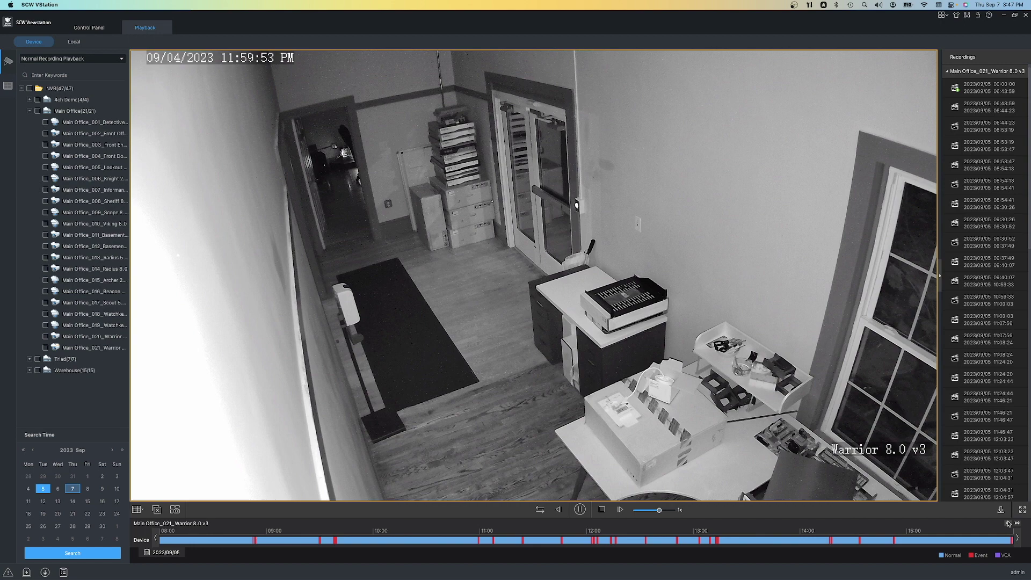
pyautogui.click(1009, 524)
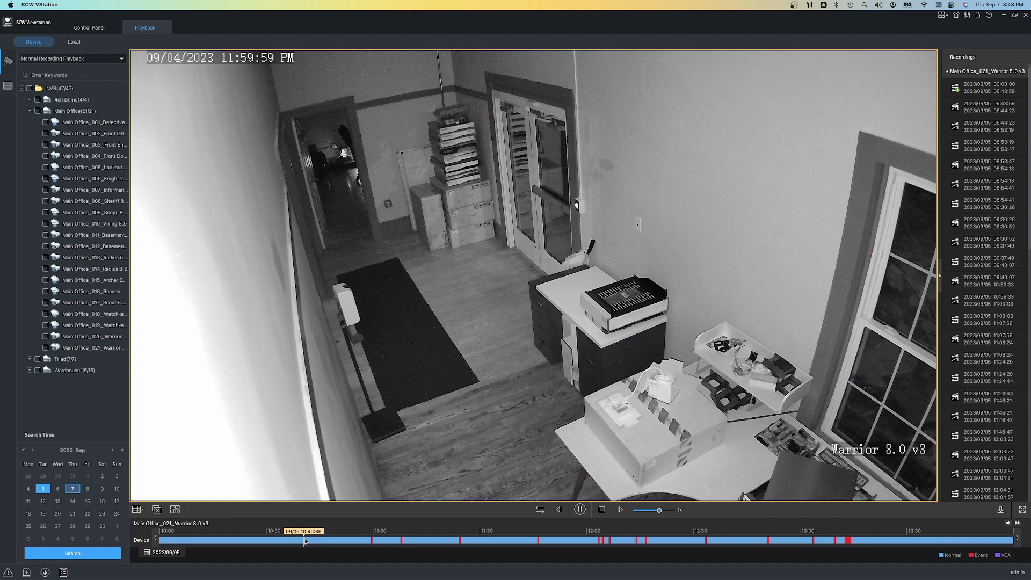
# Play the footage from about 11:07 AM at 8x speed.
pyautogui.click(373, 542)
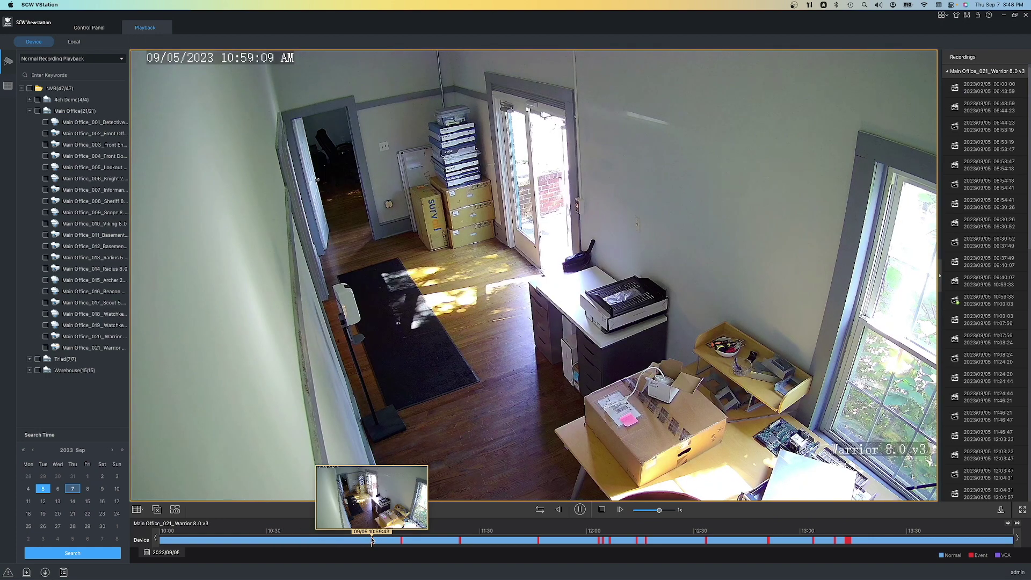
pyautogui.scroll(3, 372, 541)
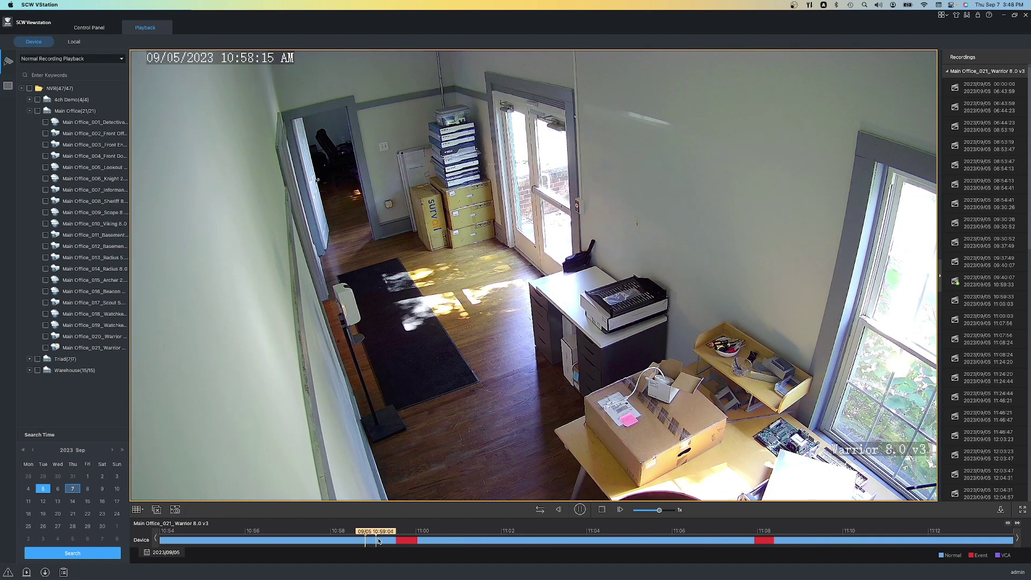
pyautogui.click(396, 542)
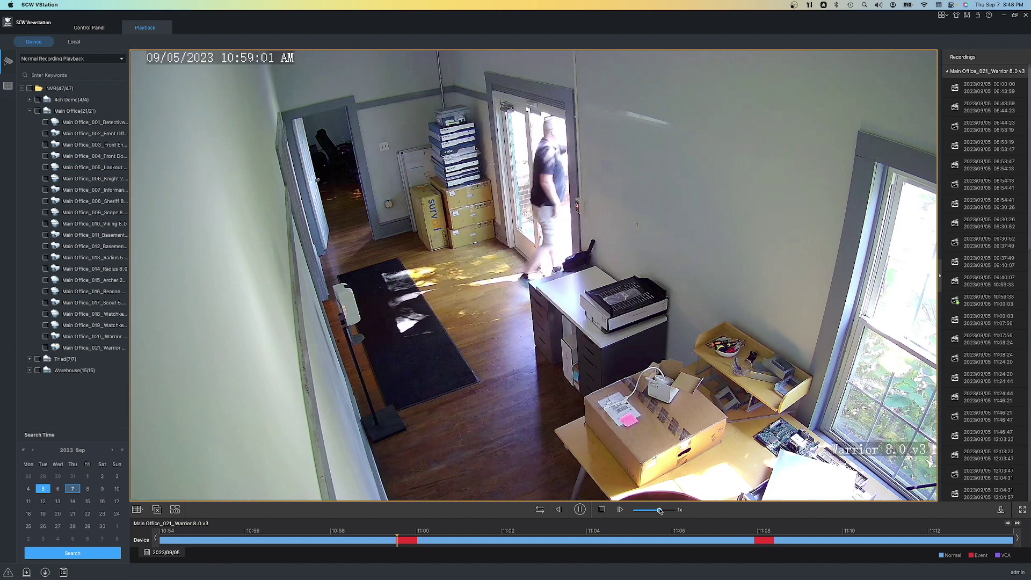
pyautogui.moveTo(660, 510); pyautogui.dragTo(669, 510)
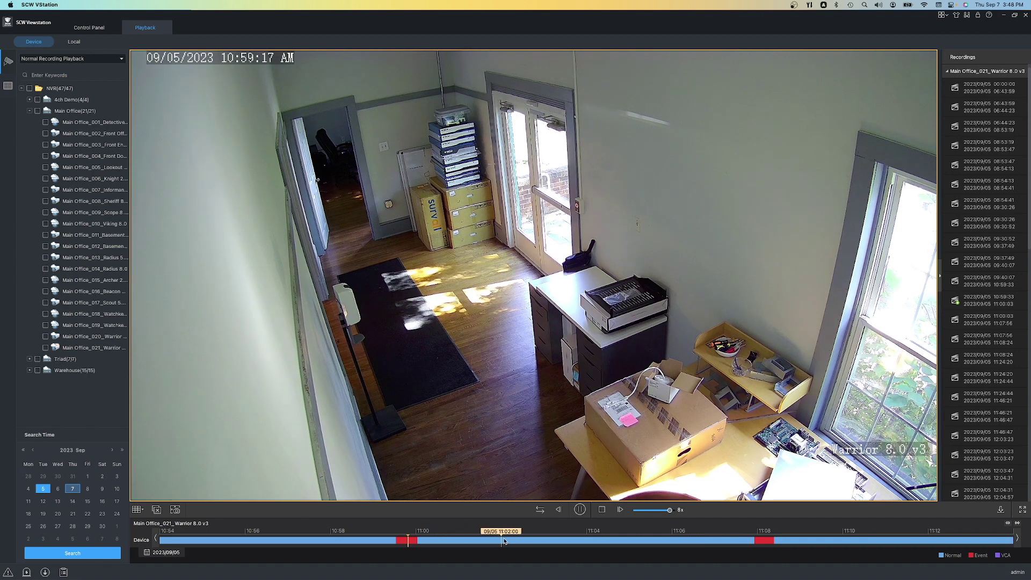
pyautogui.click(749, 541)
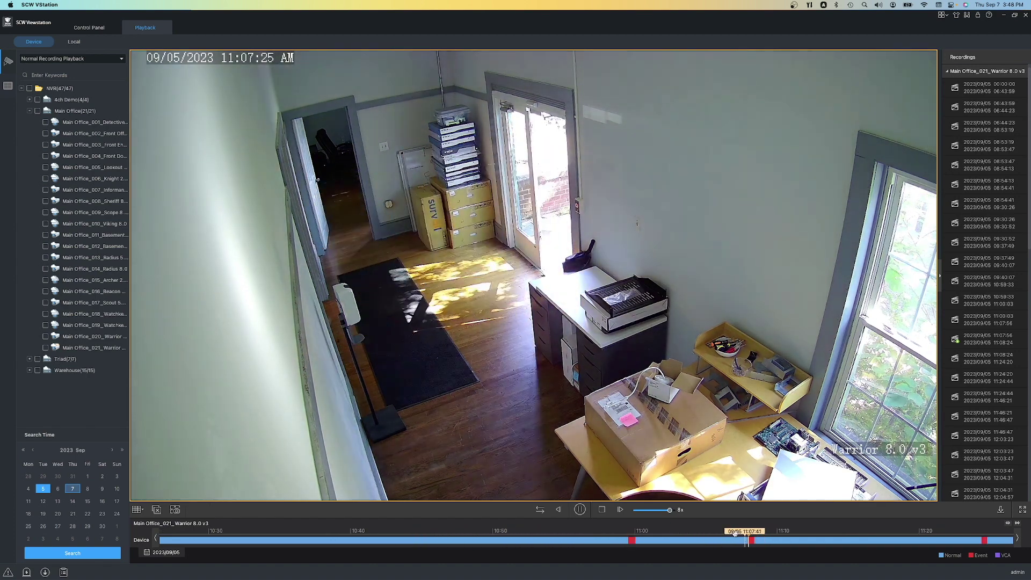
pyautogui.scroll(-3, 750, 538)
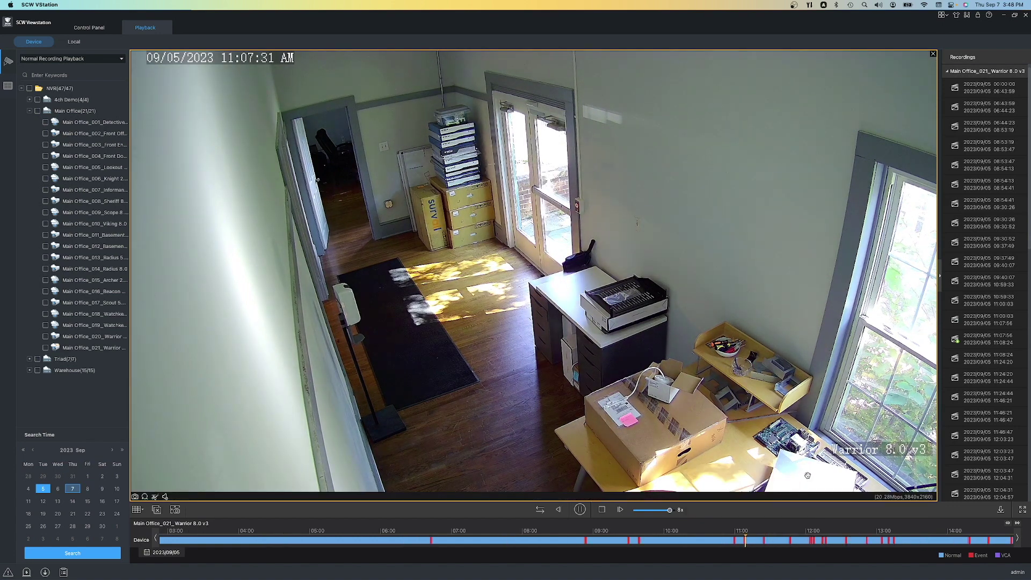
pyautogui.scroll(-5, 983, 322)
pyautogui.scroll(-5, 967, 322)
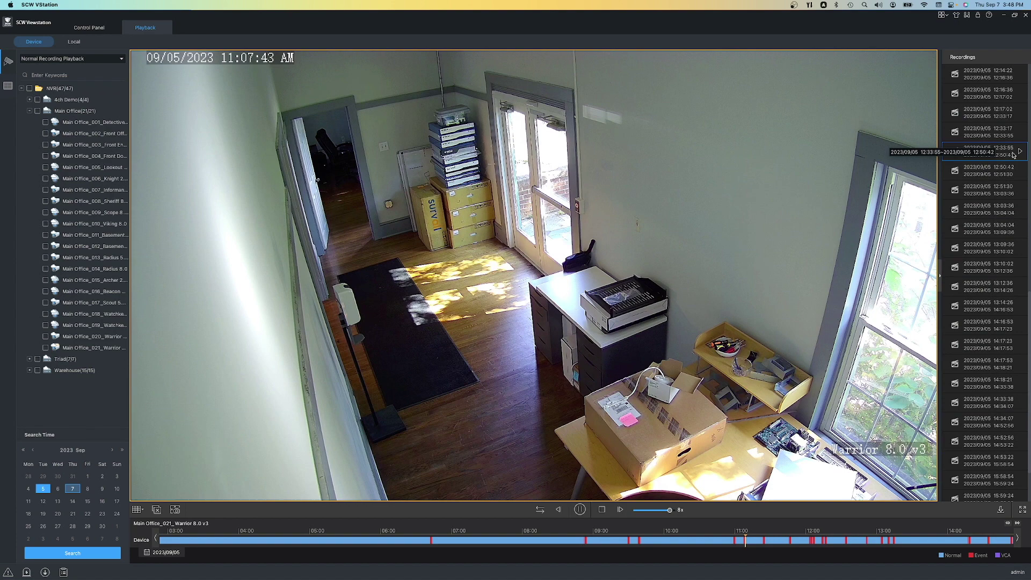
# Play the afternoon recording from the Recordings list, reaching the 2:33 PM doorway footage.
pyautogui.doubleClick(1001, 249)
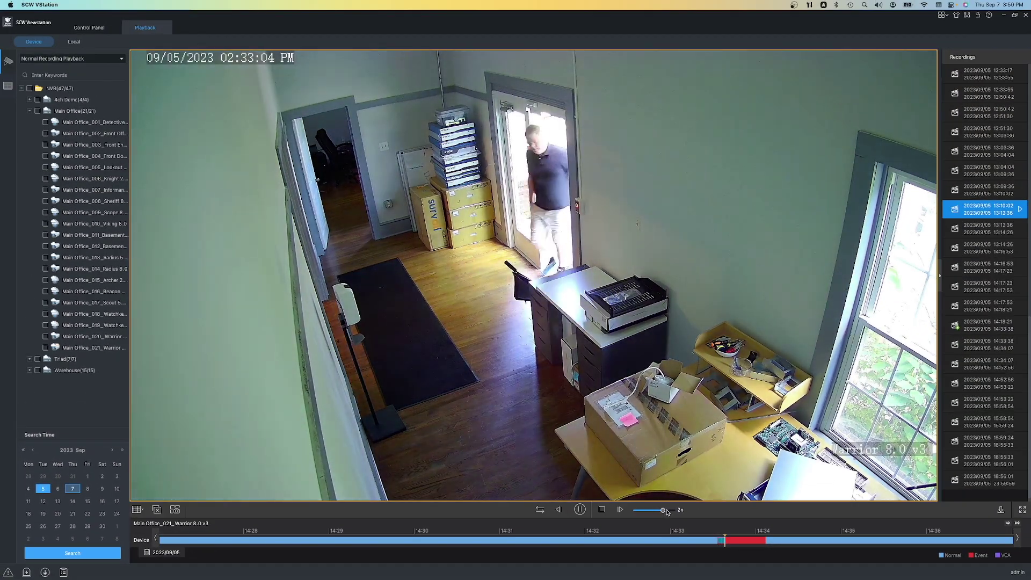
# At 4x speed, download a clip from 14:33:30 to 14:33:50.
pyautogui.moveTo(662, 510); pyautogui.dragTo(665, 509)
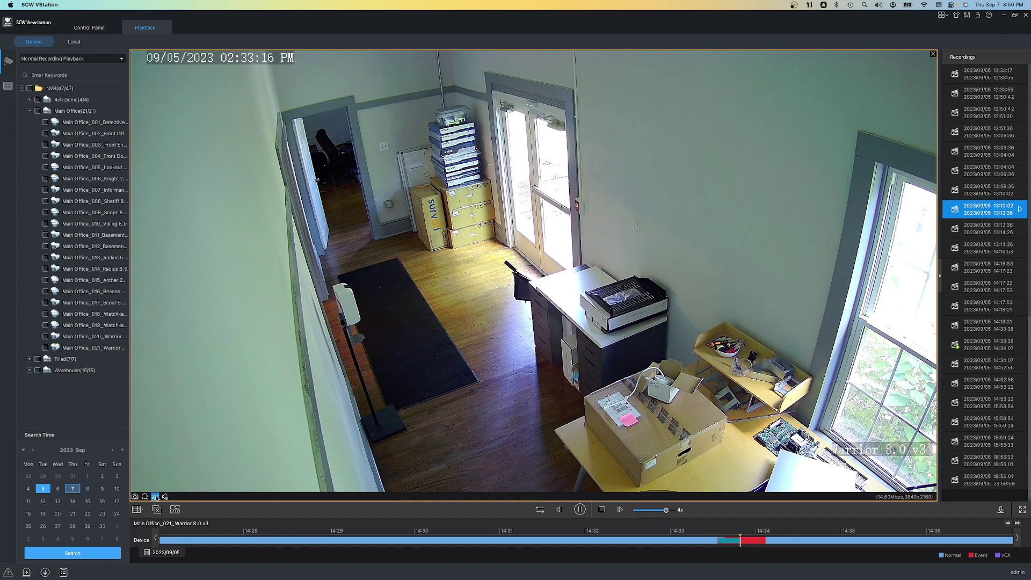
pyautogui.click(156, 498)
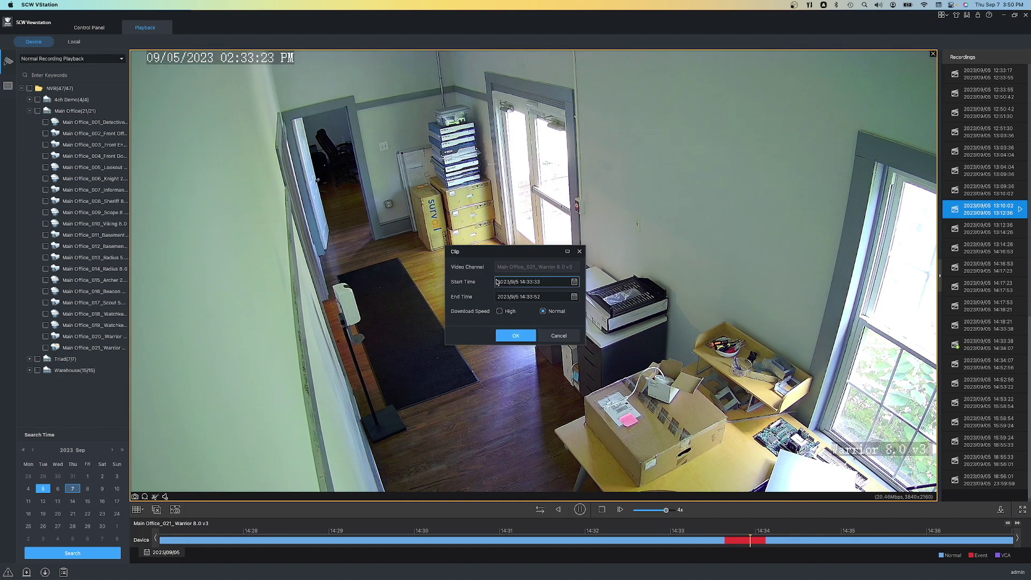
pyautogui.click(546, 281)
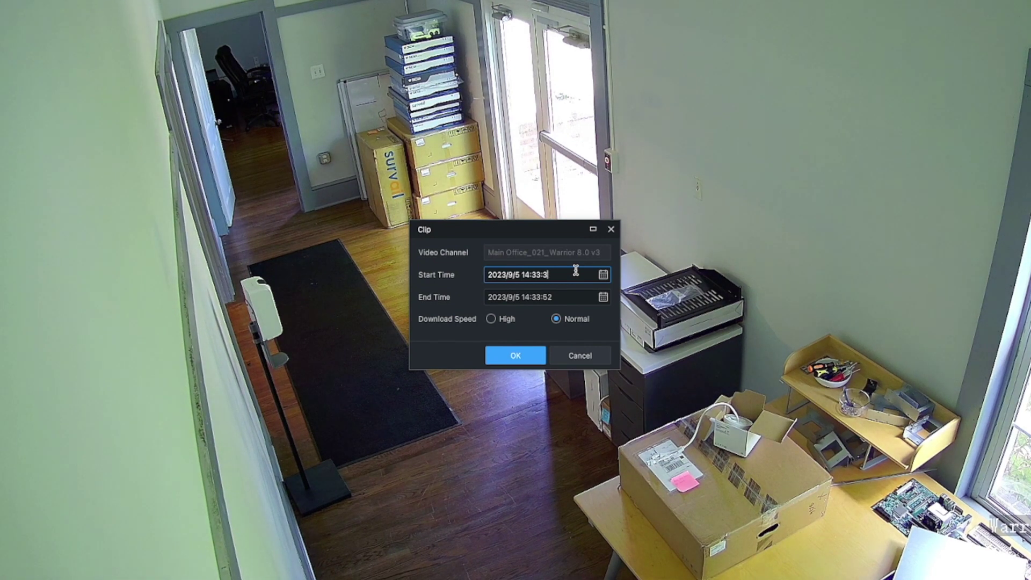
pyautogui.write('0')
pyautogui.click(571, 295)
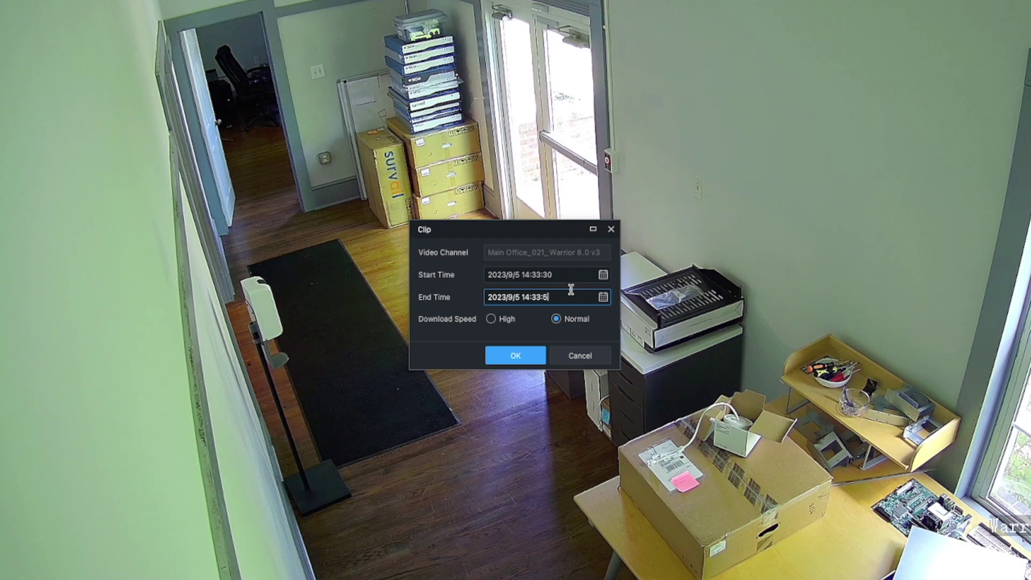
pyautogui.write('0')
pyautogui.click(515, 355)
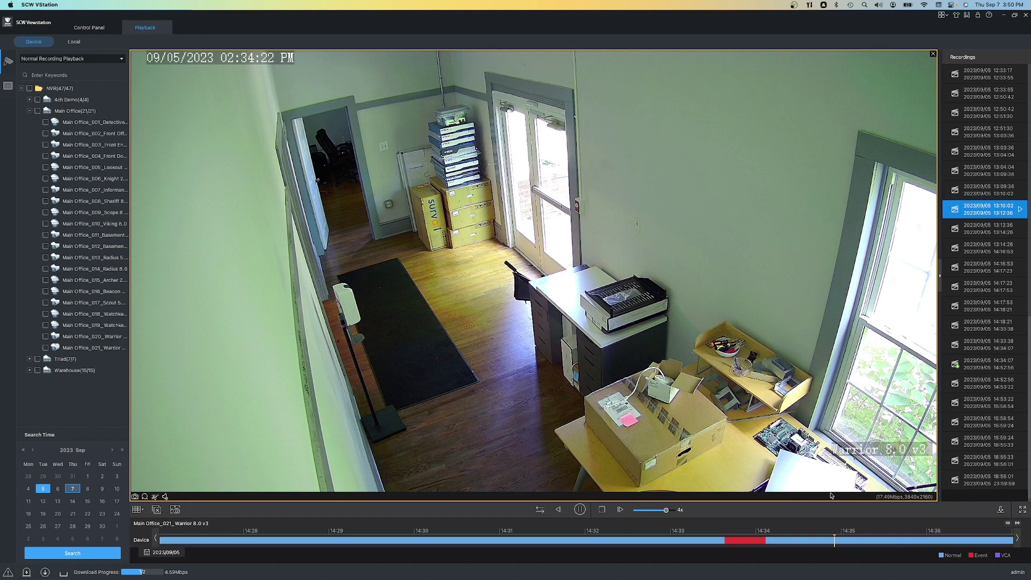
# Download the Warrior 8.0 recording files from the Download Recording dialog's By File tab.
pyautogui.click(1000, 511)
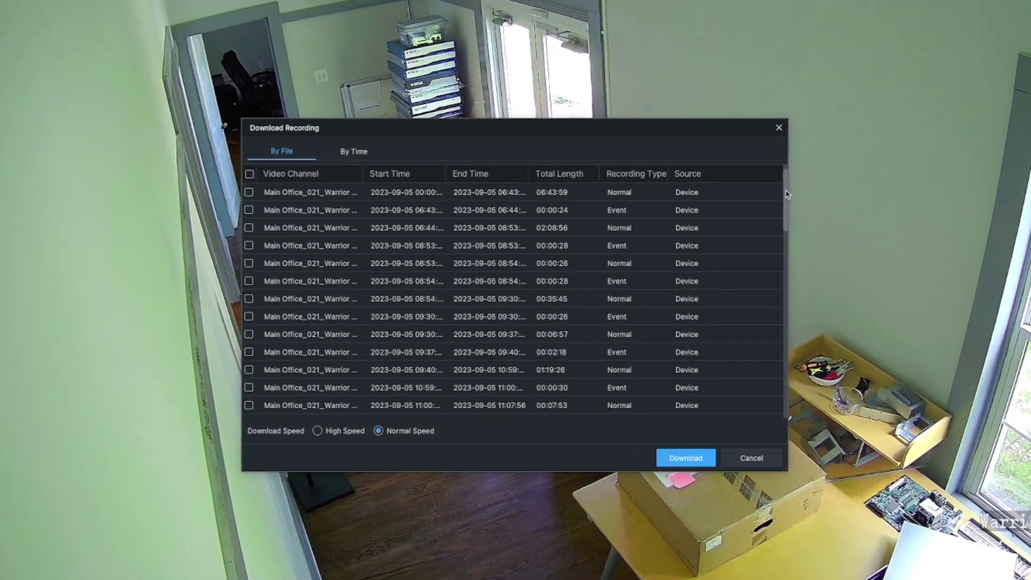
pyautogui.scroll(-4, 638, 253)
pyautogui.moveTo(794, 231); pyautogui.dragTo(795, 338)
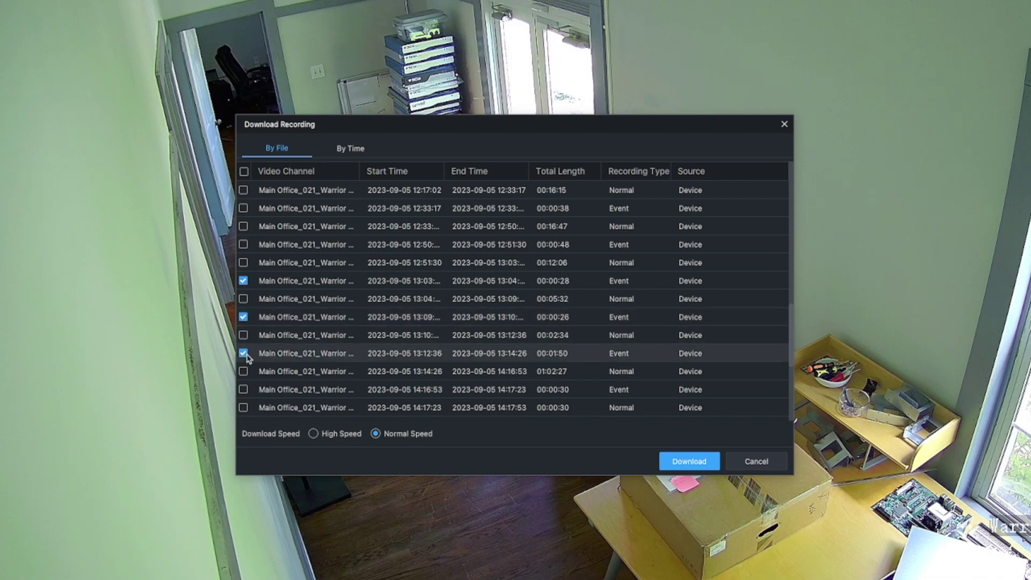
pyautogui.click(696, 457)
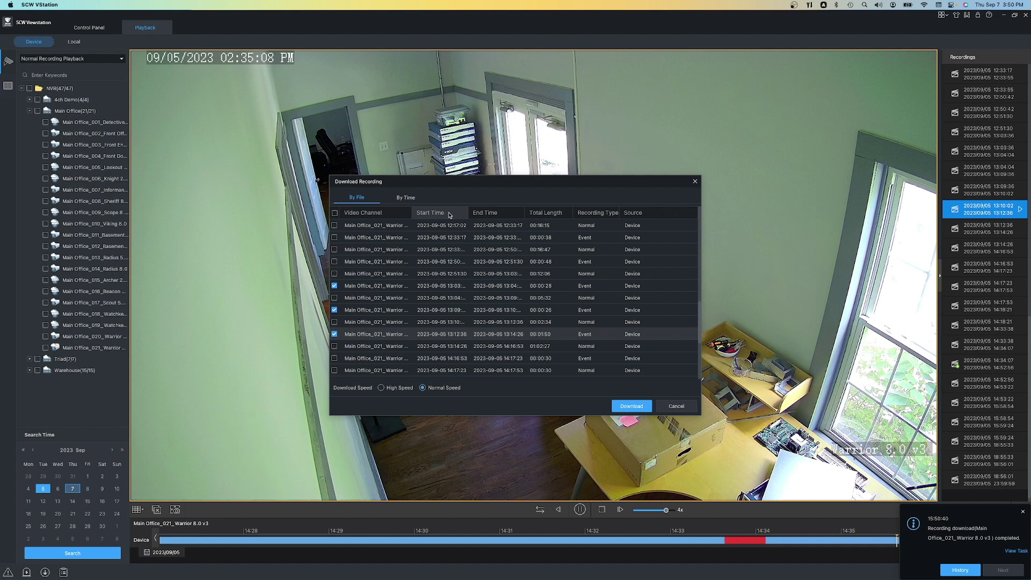
pyautogui.click(406, 198)
# Add and tick a 2023/09/05 download period from 09:00:00 to 10:00:00.
pyautogui.click(385, 242)
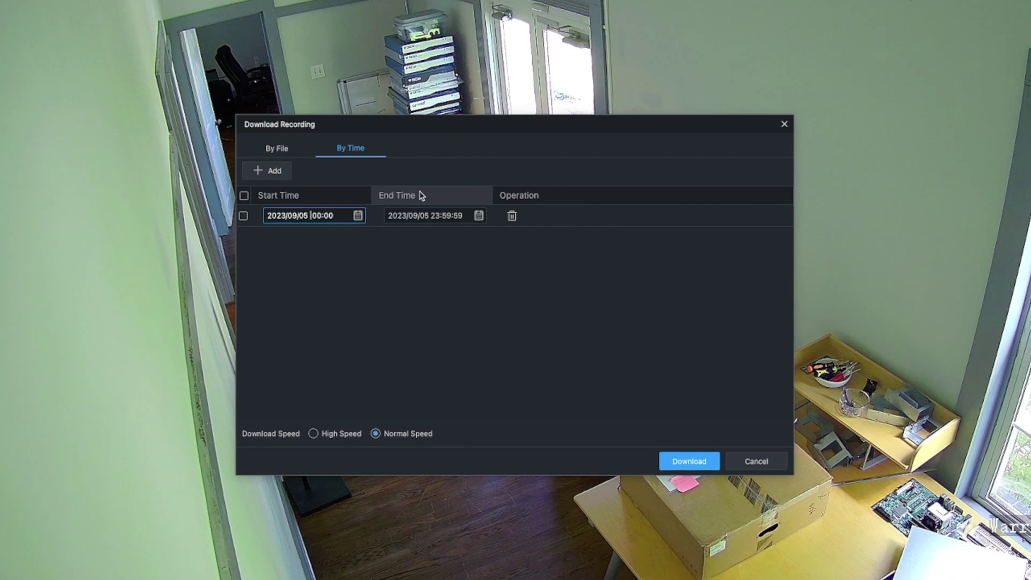
pyautogui.write('09')
pyautogui.click(437, 213)
pyautogui.doubleClick(438, 213)
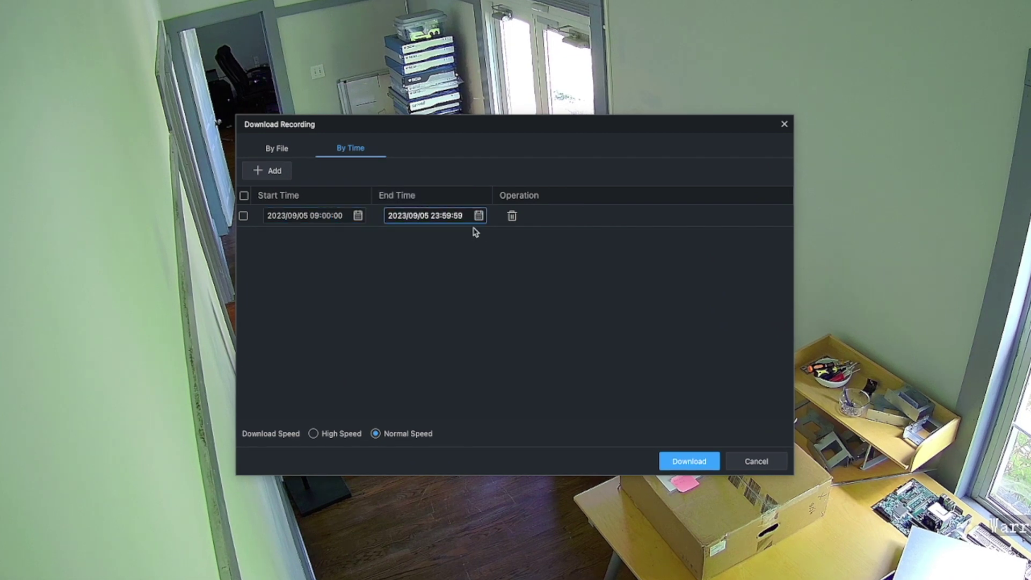
pyautogui.press('BackSpace')
pyautogui.write('10:00')
pyautogui.click(244, 216)
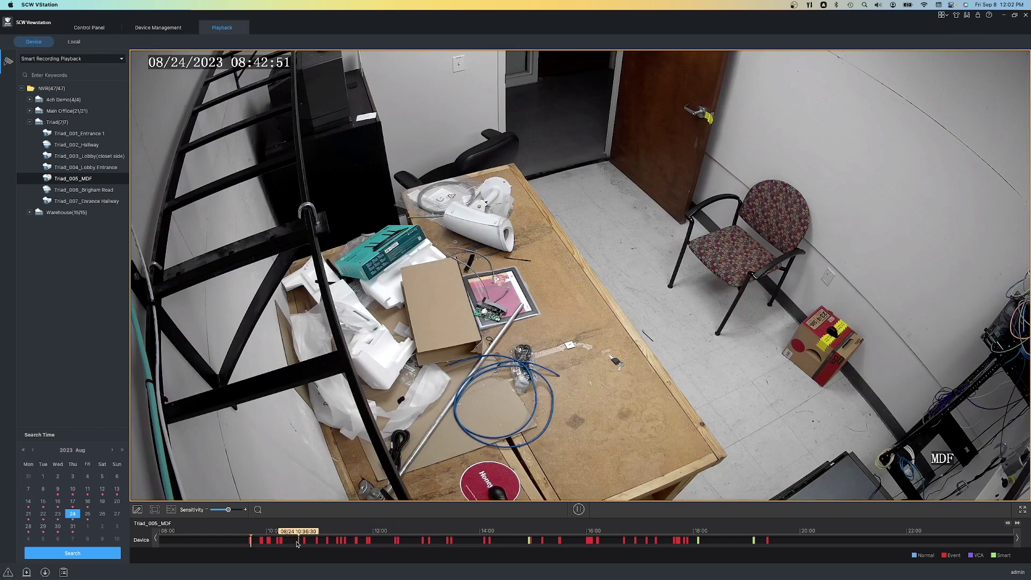
# Jump to 09:04:56 on Triad_005_MDF's August 24, 2023 timeline and pause playback there.
pyautogui.click(498, 540)
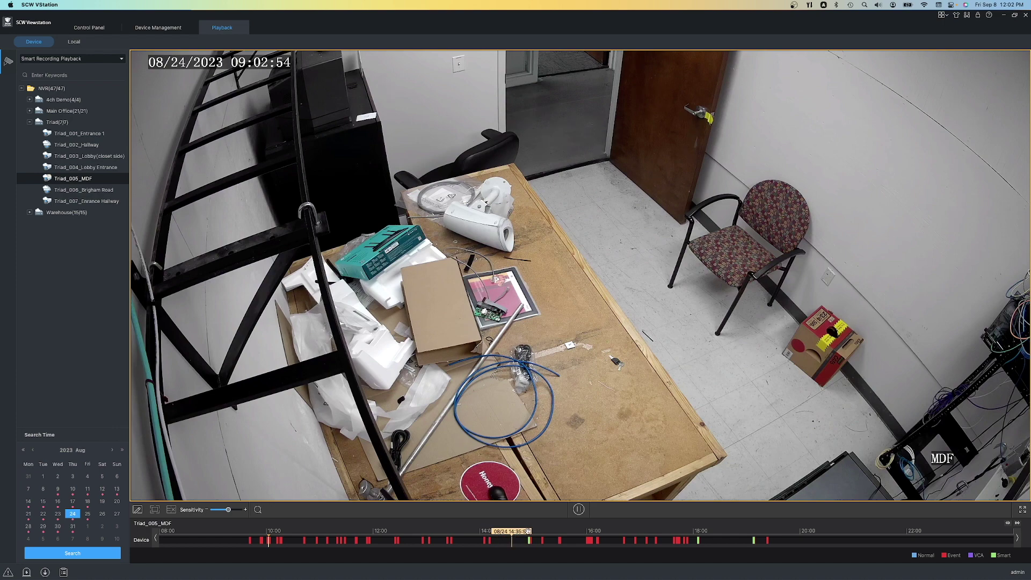
pyautogui.click(579, 509)
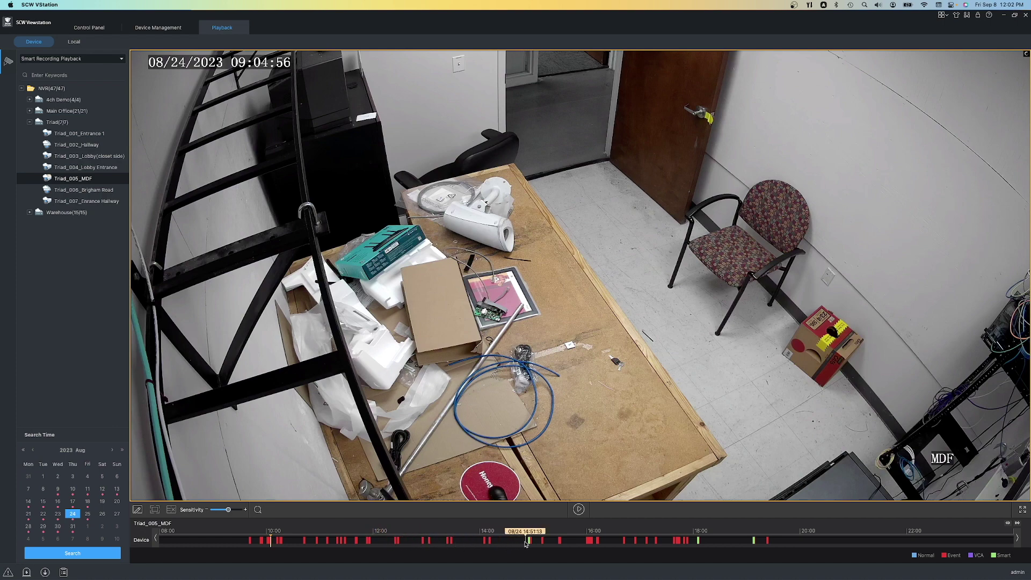
pyautogui.scroll(3, 529, 542)
pyautogui.scroll(3, 533, 541)
pyautogui.scroll(2, 548, 541)
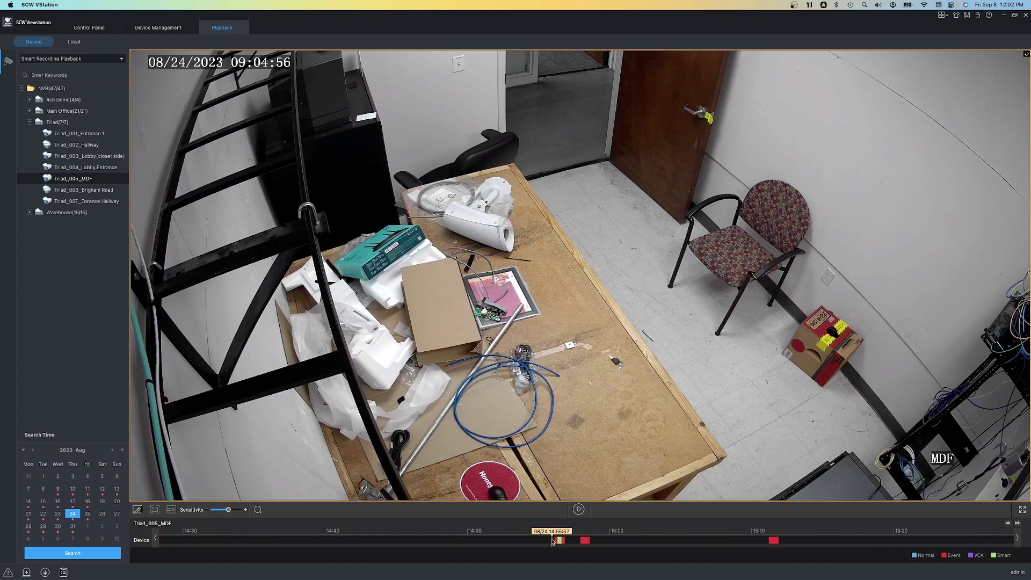
# Play a timeline event, then pause on the green smart event showing the person beside the desk.
pyautogui.doubleClick(555, 541)
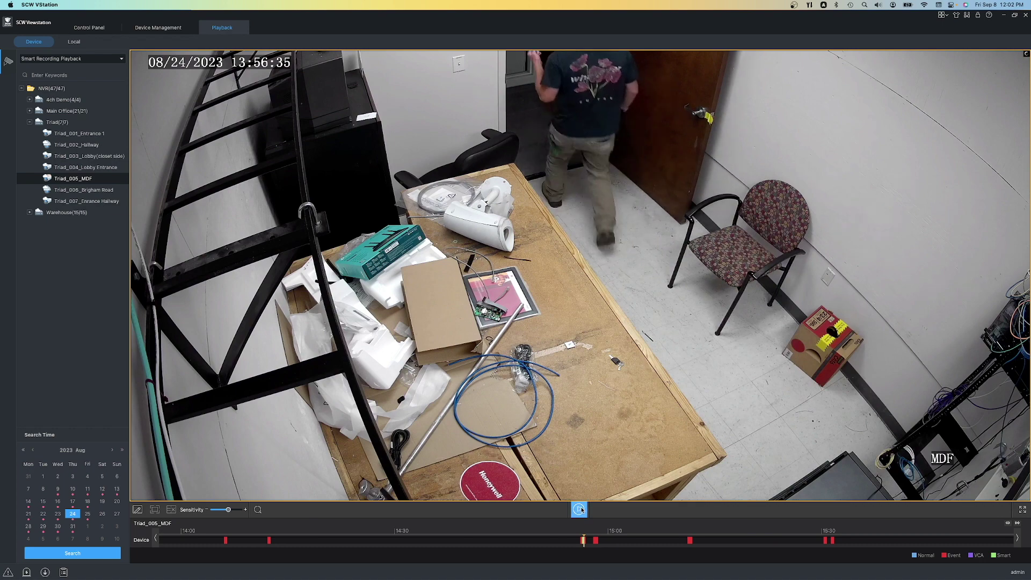
pyautogui.scroll(-2, 665, 546)
pyautogui.scroll(-2, 665, 546)
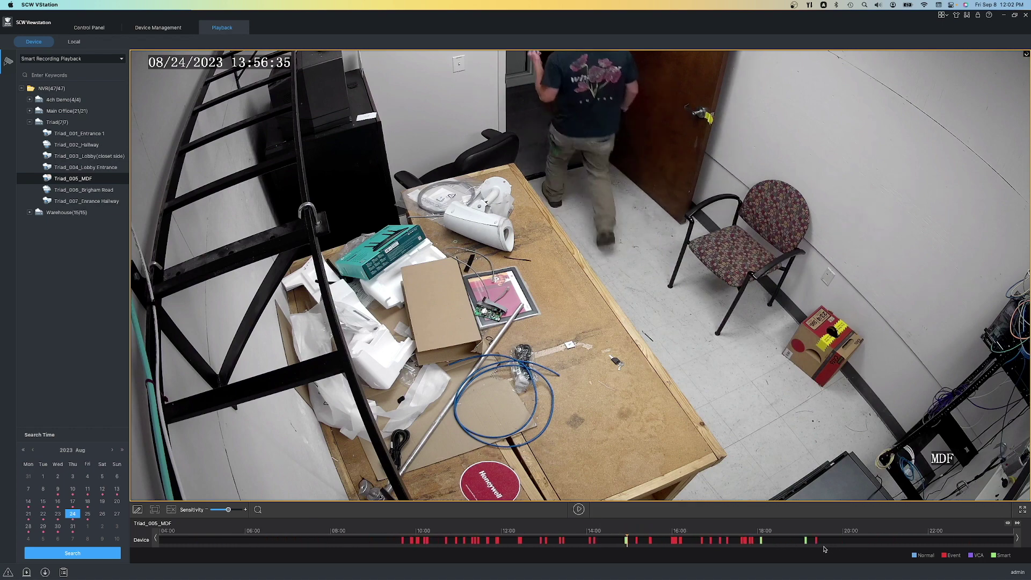
pyautogui.scroll(2, 772, 542)
pyautogui.scroll(2, 765, 541)
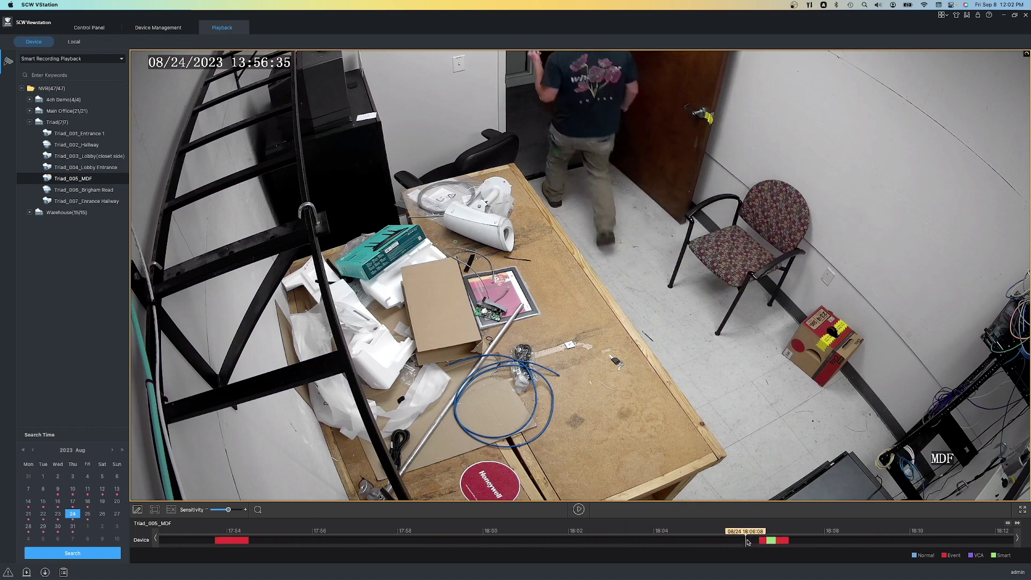
pyautogui.click(761, 540)
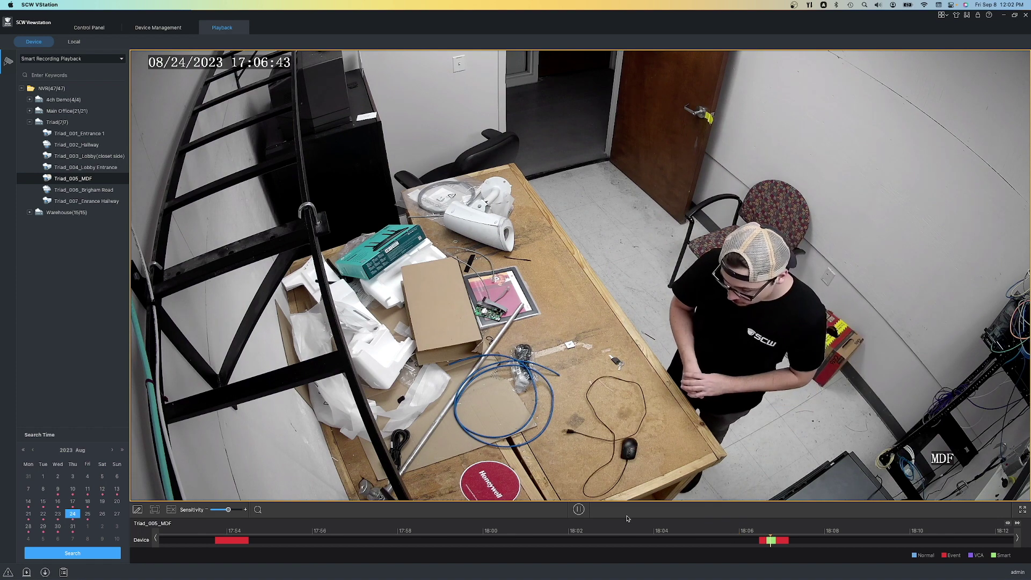
pyautogui.click(578, 509)
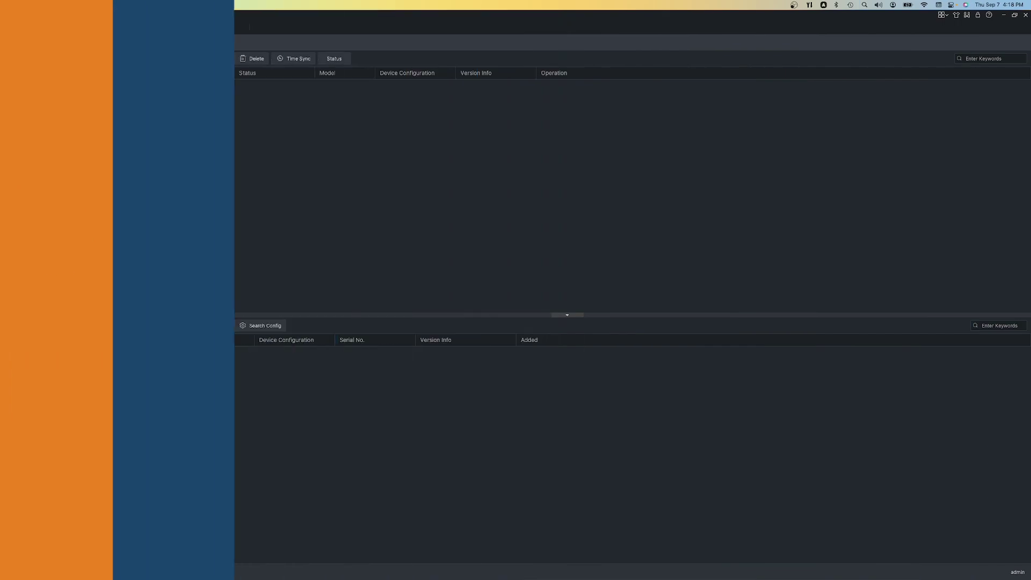
# Inspect the Add Device form's IP/domain and device name fields, then cancel without adding.
pyautogui.click(180, 58)
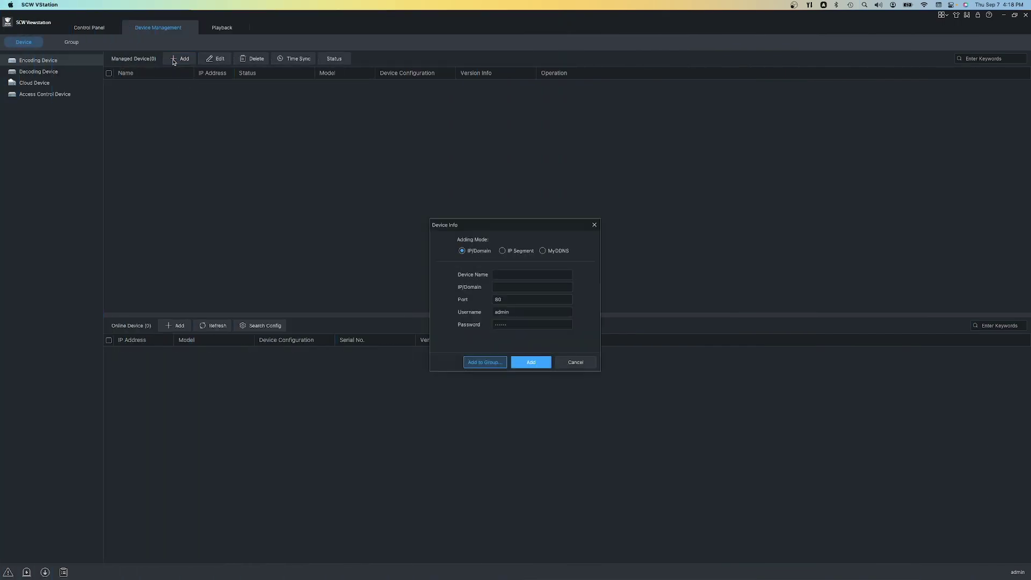
pyautogui.click(504, 287)
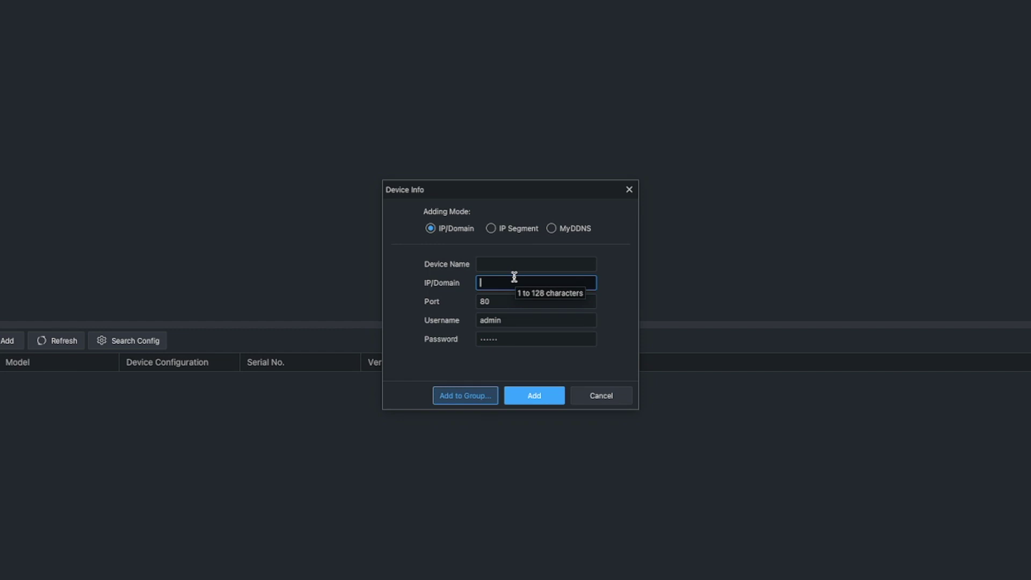
pyautogui.click(514, 265)
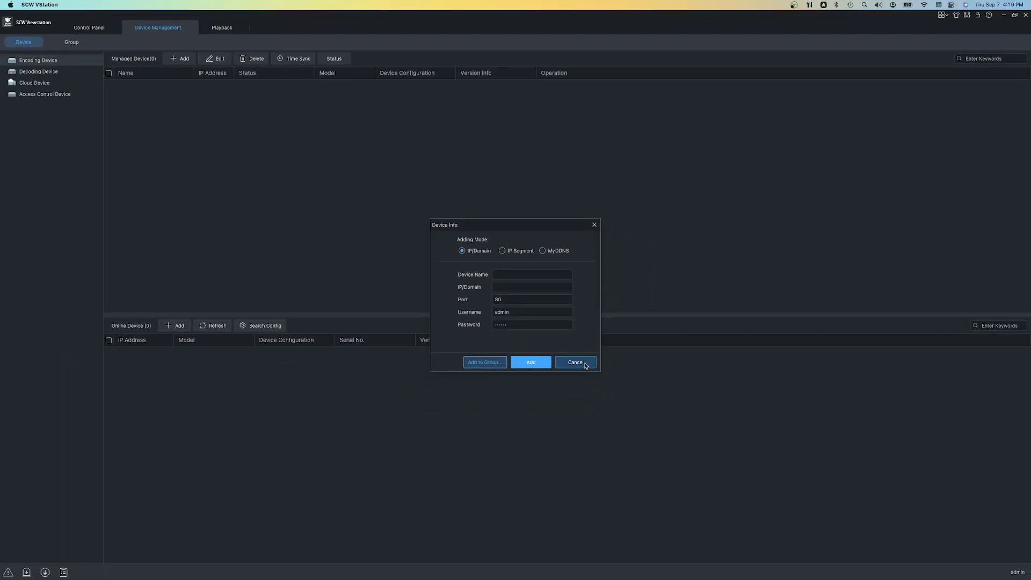
pyautogui.click(586, 364)
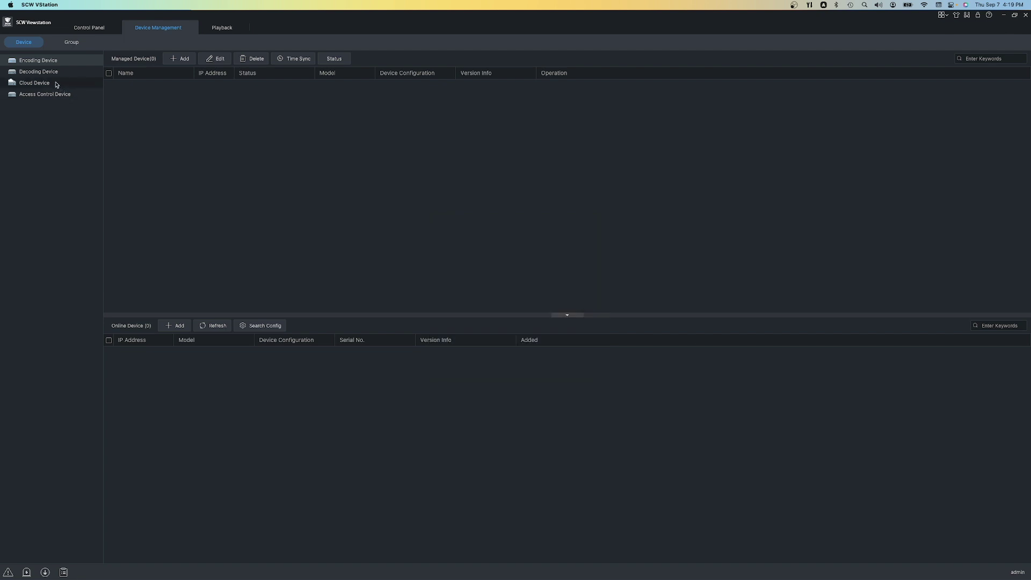
# Show the Cloud Device list and select the shared Triad recorder.
pyautogui.click(57, 85)
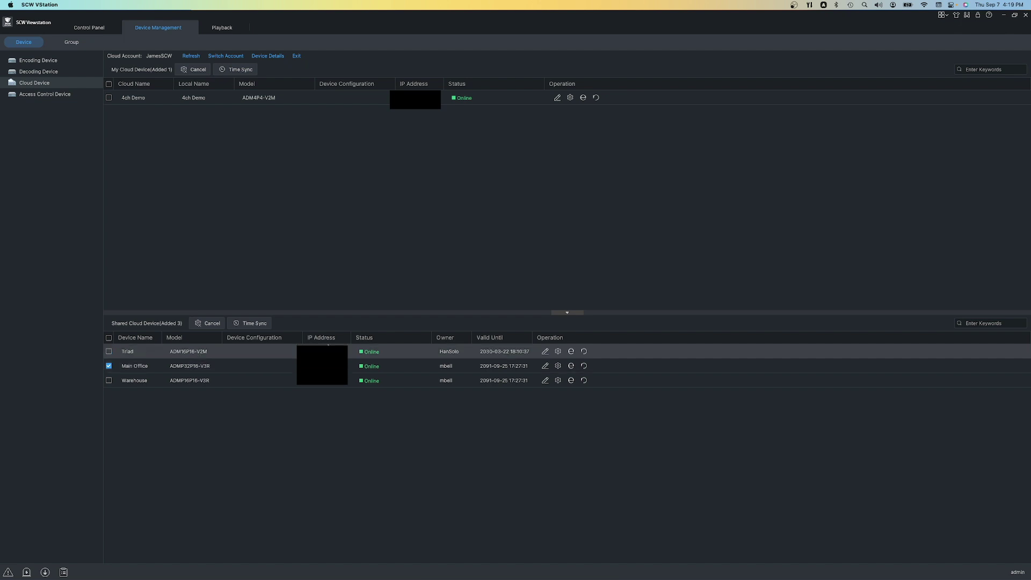
pyautogui.click(109, 352)
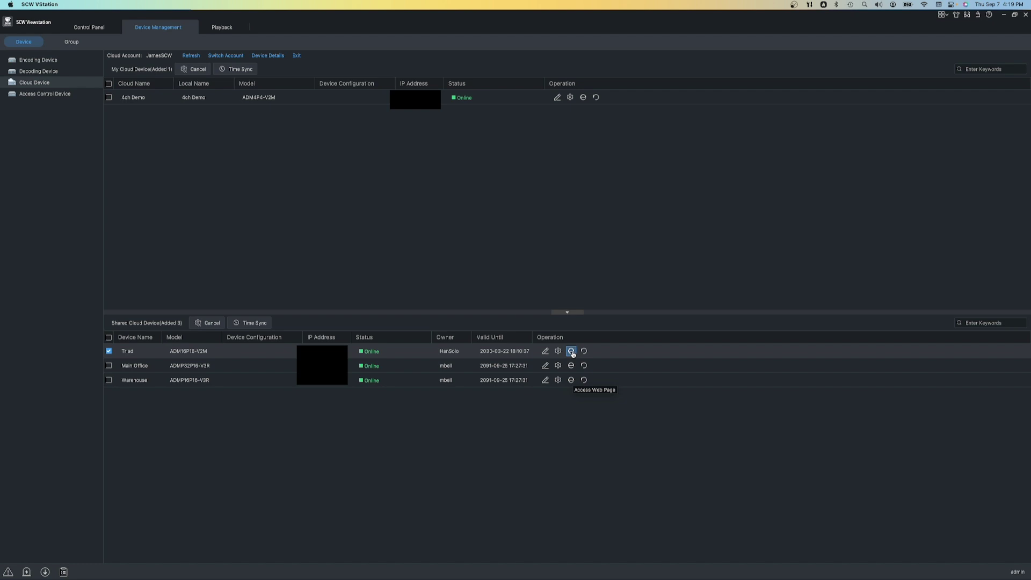
# View the Triad recorder's Setup > Camera > Schedule web page, then close the browser.
pyautogui.click(572, 352)
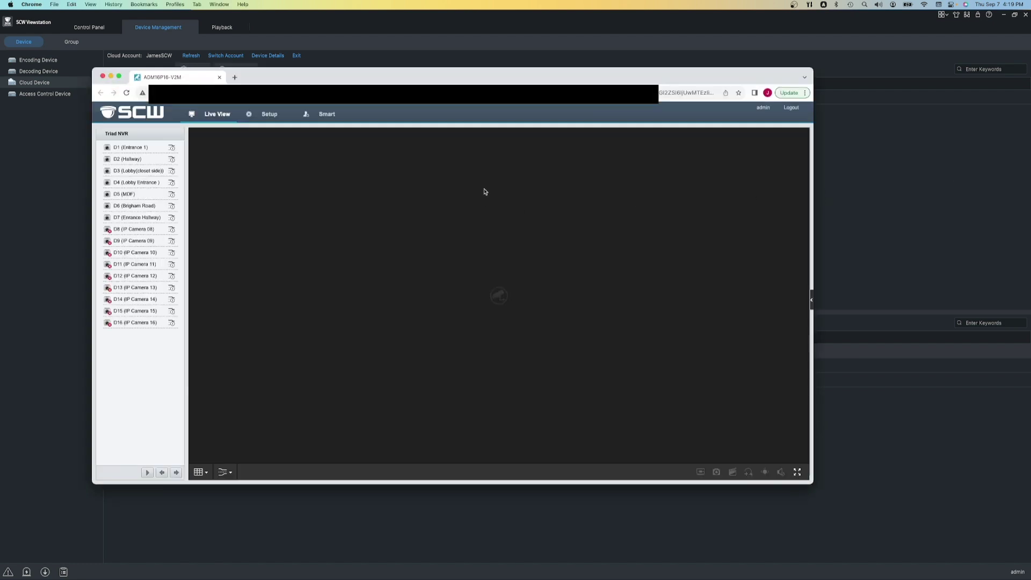
pyautogui.click(269, 114)
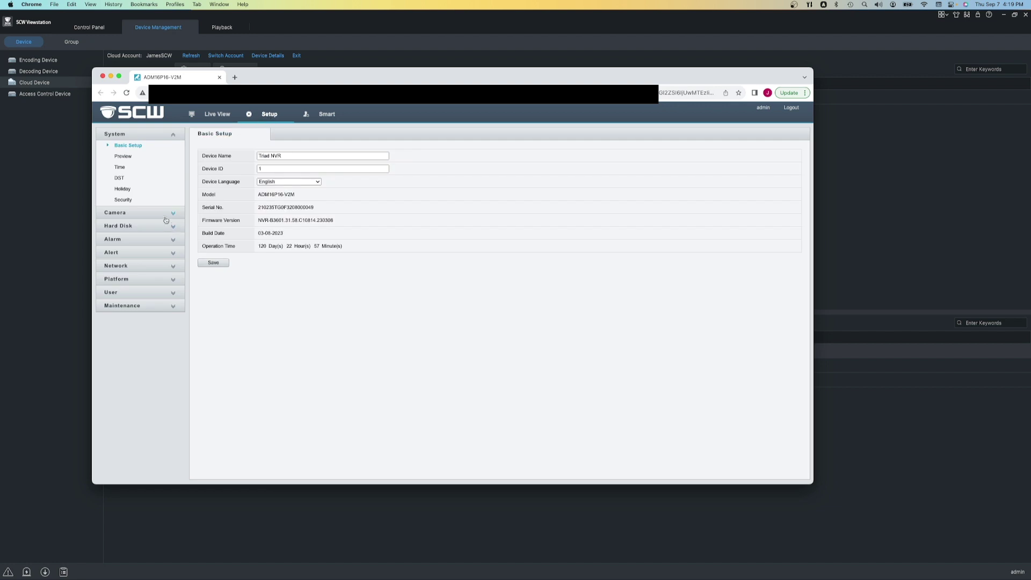
pyautogui.click(169, 212)
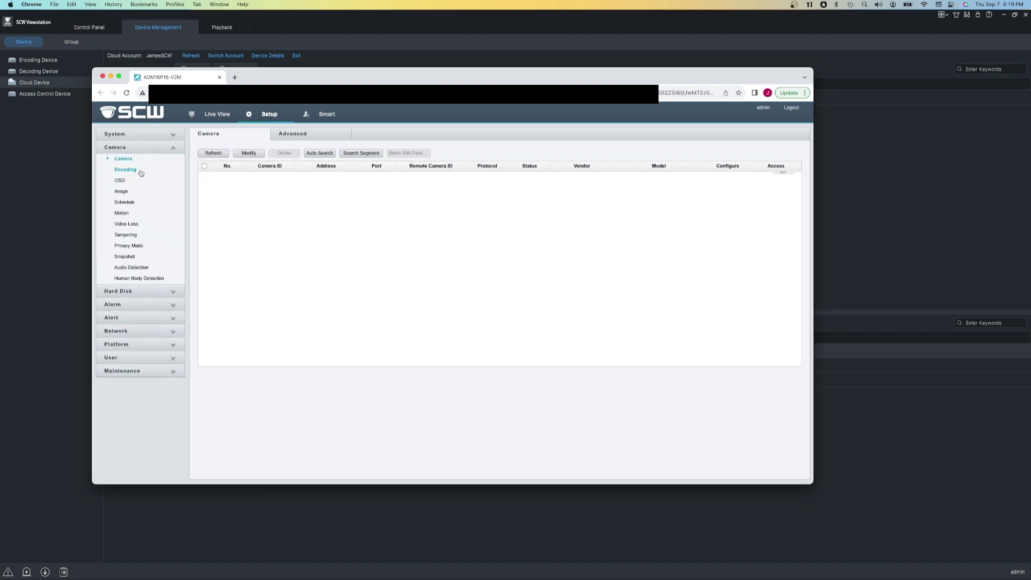
pyautogui.click(124, 201)
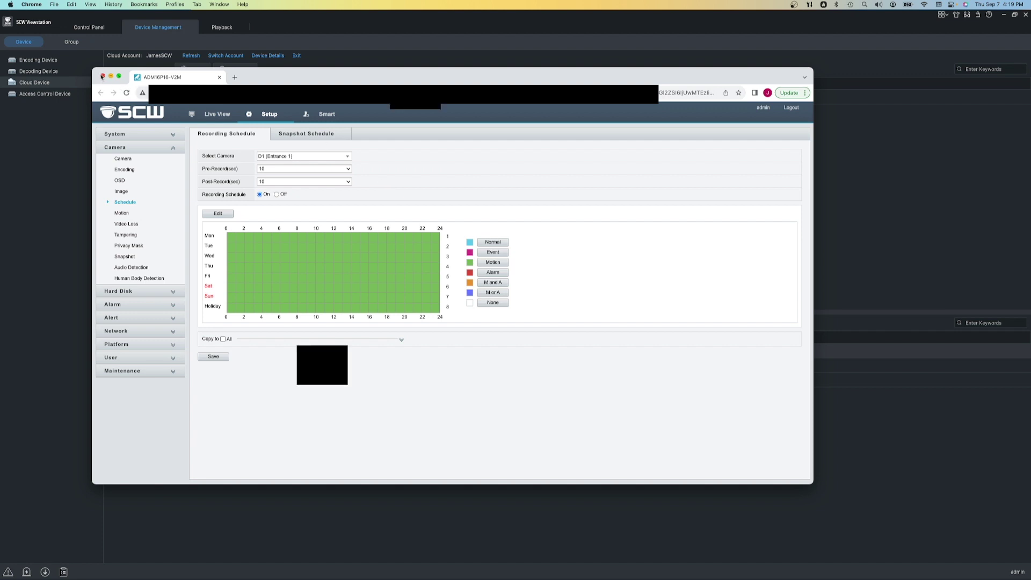
pyautogui.click(102, 76)
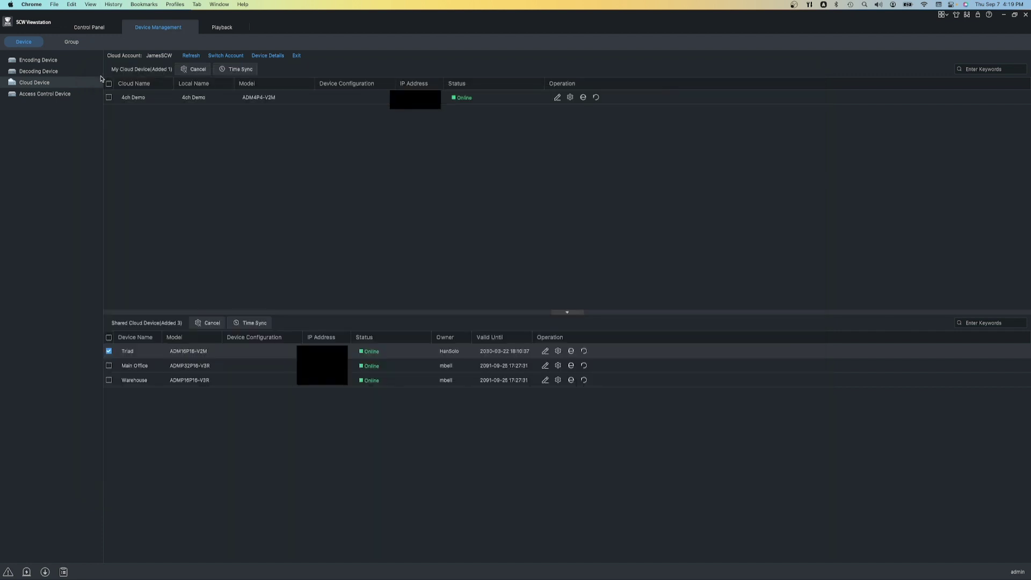